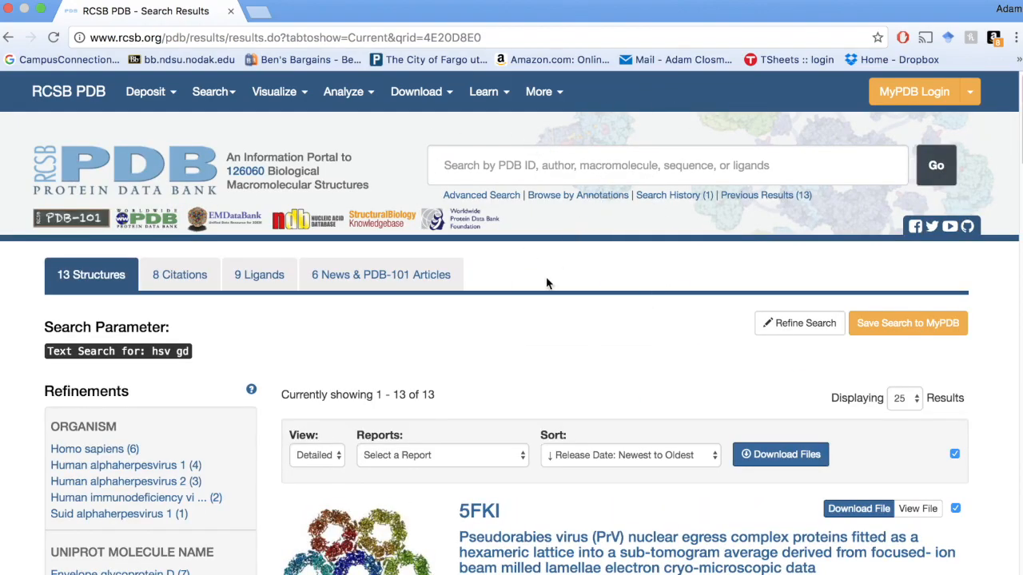
Step: Look through the HSV gD search results down to entry 2C36, switch to MacPyMOL and fetch structure 2c36
scroll(548, 295, "down", 3)
scroll(563, 335, "down", 15)
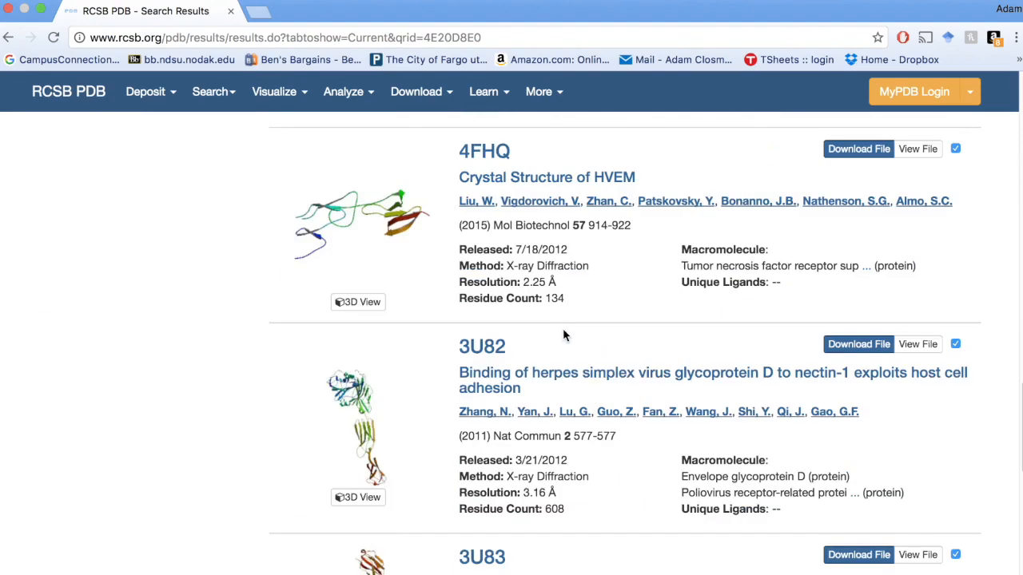
scroll(563, 335, "down", 5)
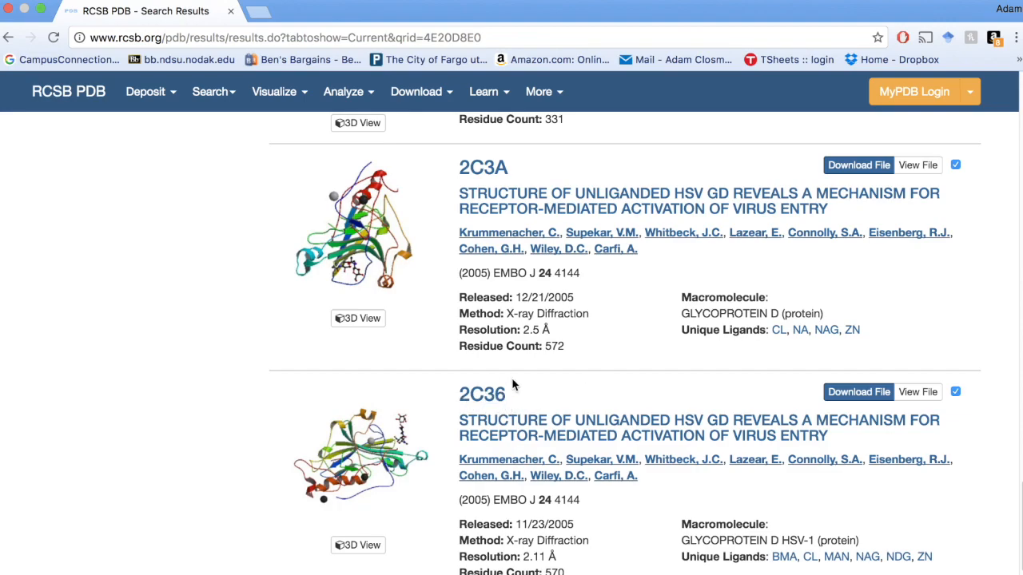
key("ctrl+Left")
left_click(196, 146)
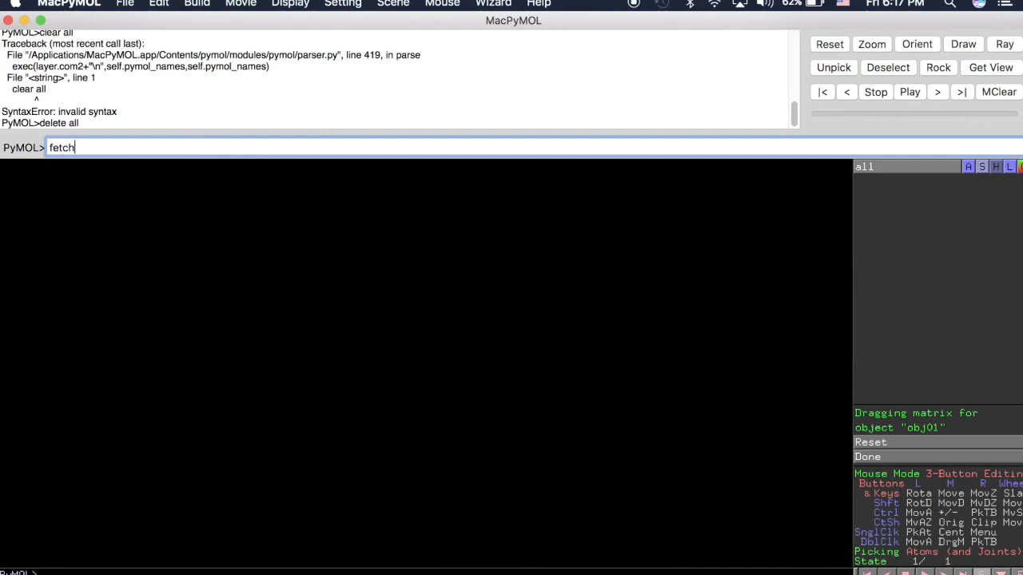
key("Return")
Step: Hide the sequence display and examine the line model of 2c36 from several angles
left_click_drag(489, 409, 356, 445)
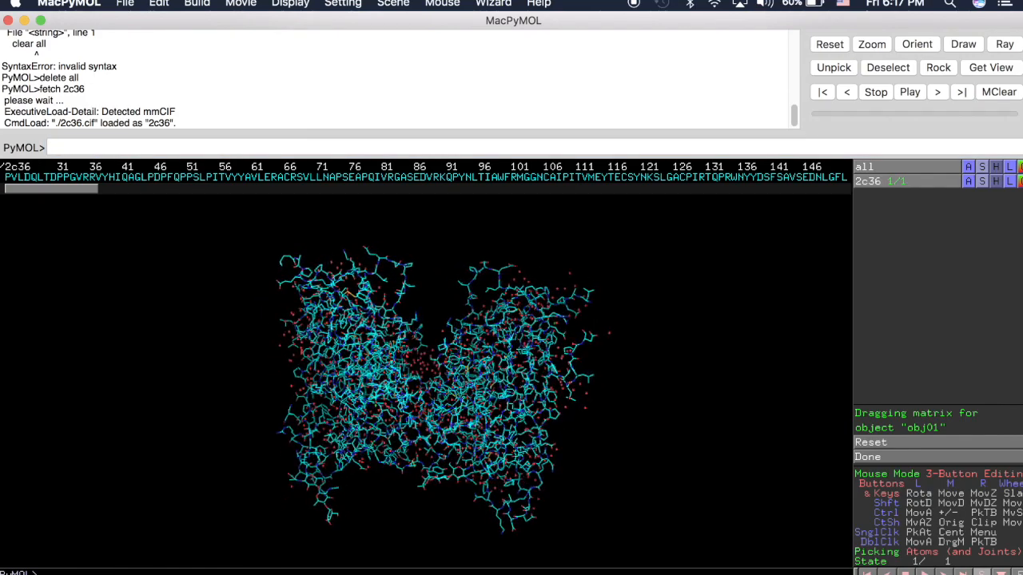
left_click(987, 573)
left_click_drag(355, 353, 302, 279)
left_click_drag(404, 436, 459, 444)
left_click_drag(523, 353, 310, 422)
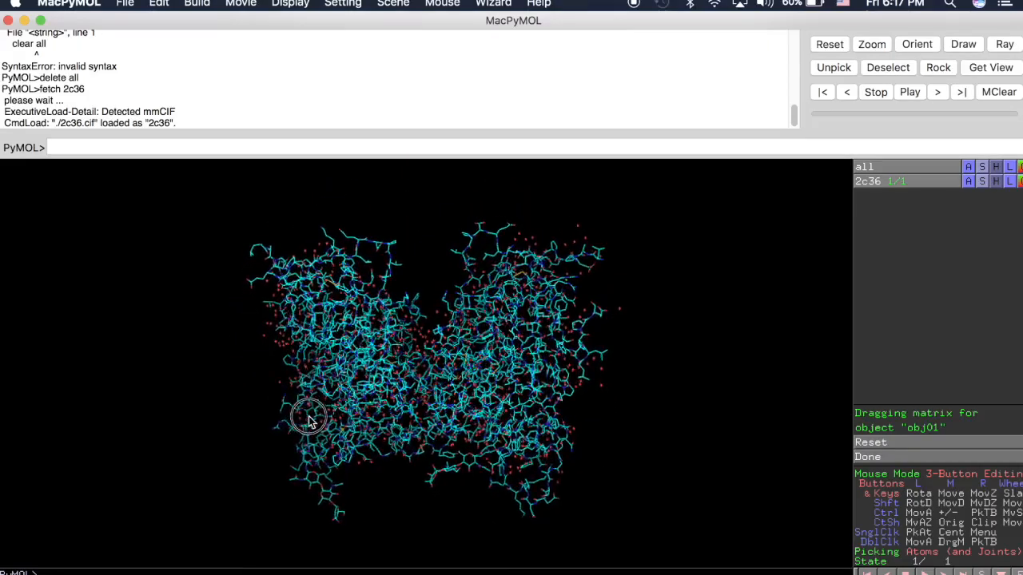
right_click_drag(401, 424, 531, 342)
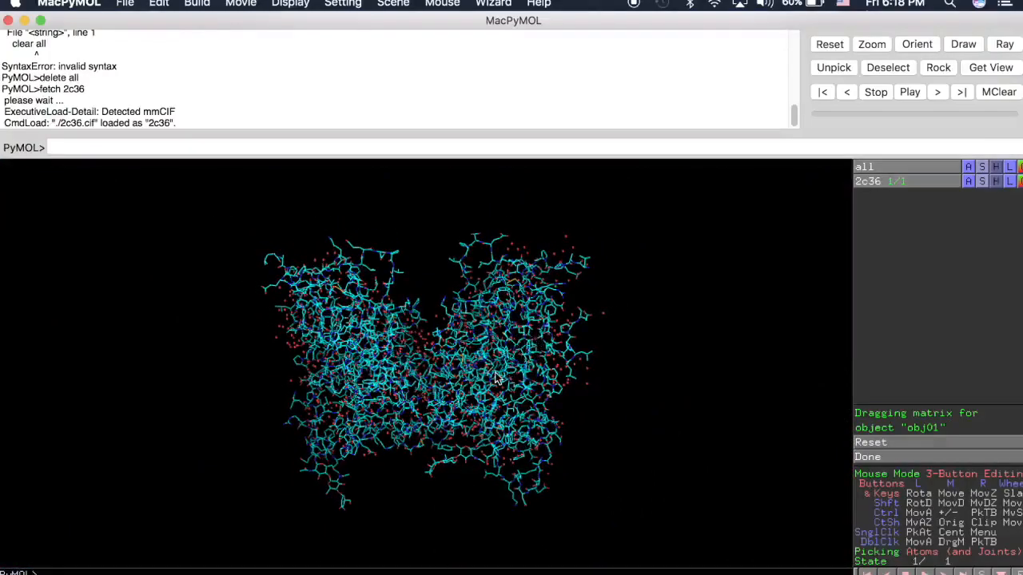
middle_click_drag(489, 360, 453, 378)
mouse_move(397, 398)
left_mouse_down()
mouse_move(422, 410)
mouse_move(393, 392)
left_mouse_up()
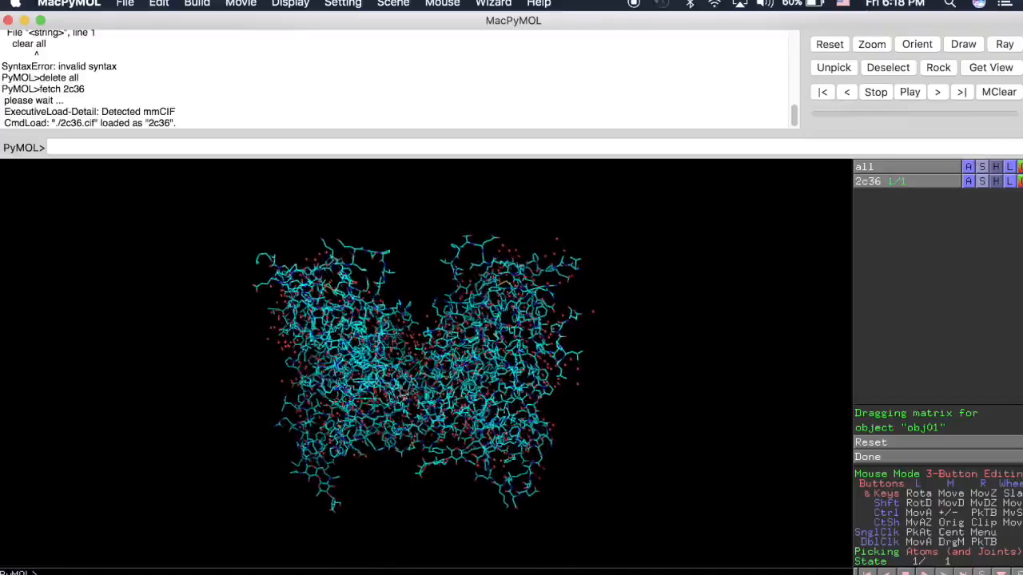
Step: Show the 2c36 structure as spheres only and inspect it from several angles
left_click(983, 182)
mouse_move(990, 201)
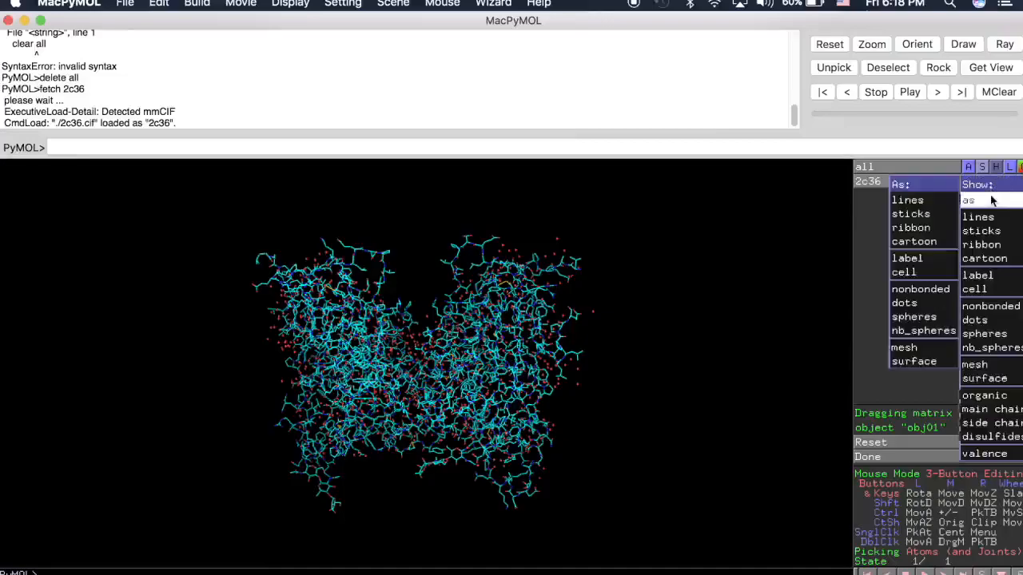
left_click(919, 316)
left_click_drag(480, 387, 445, 438)
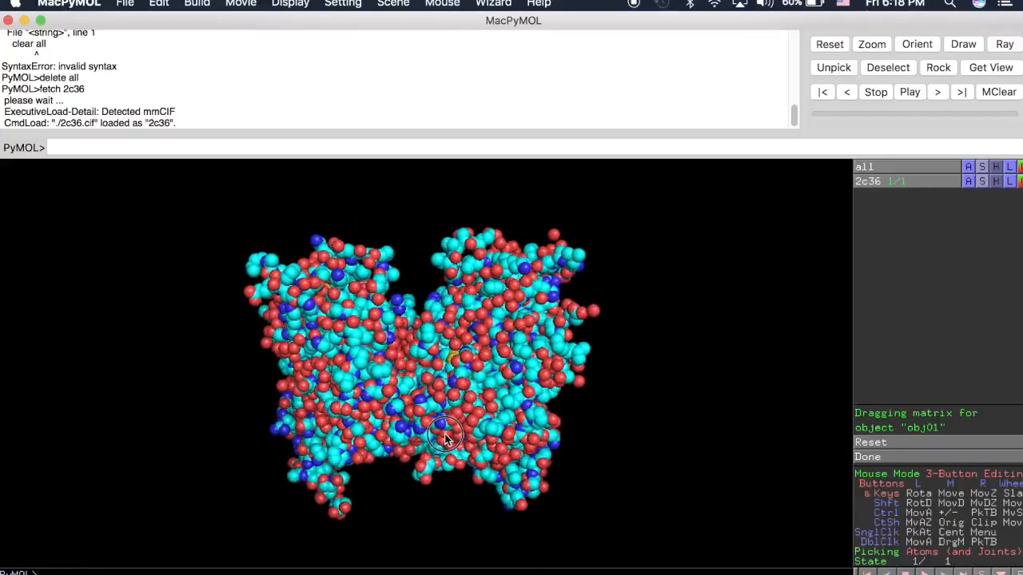
left_click_drag(483, 338, 389, 406)
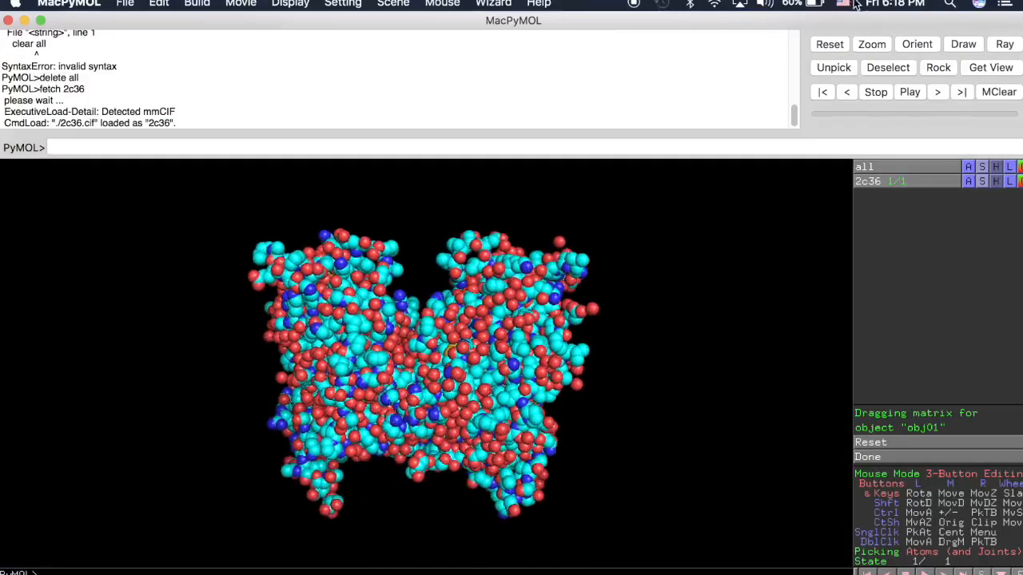
left_click_drag(392, 349, 414, 353)
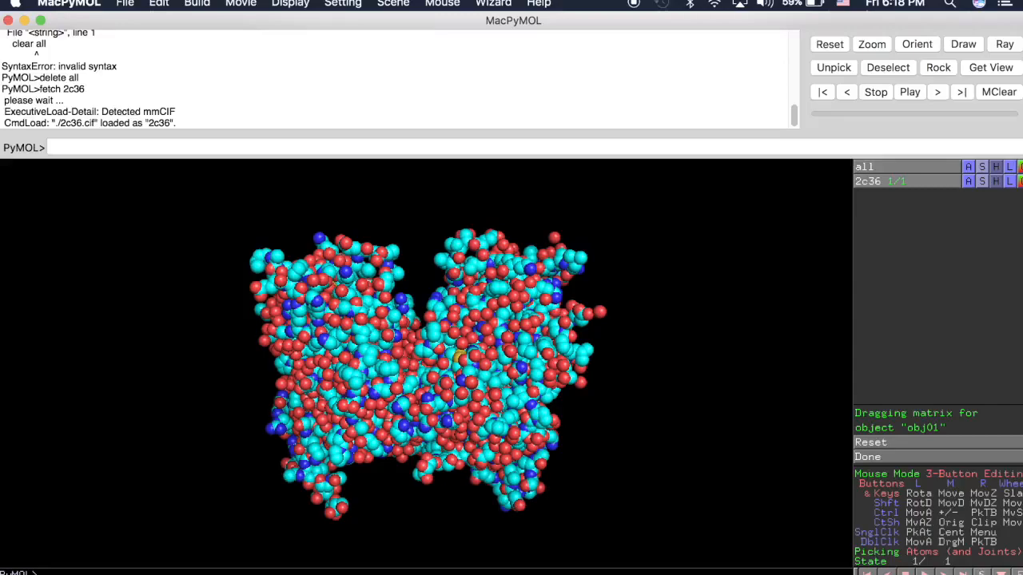
Step: Display the amino acid sequence of 2c36 and bring the start of chain A into view
left_click(982, 573)
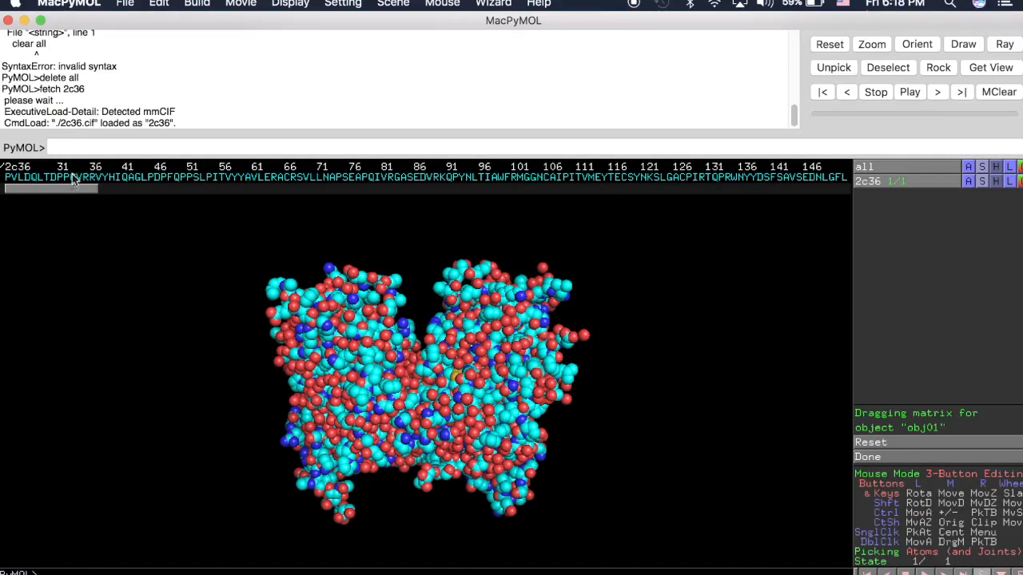
left_click_drag(74, 193, 28, 192)
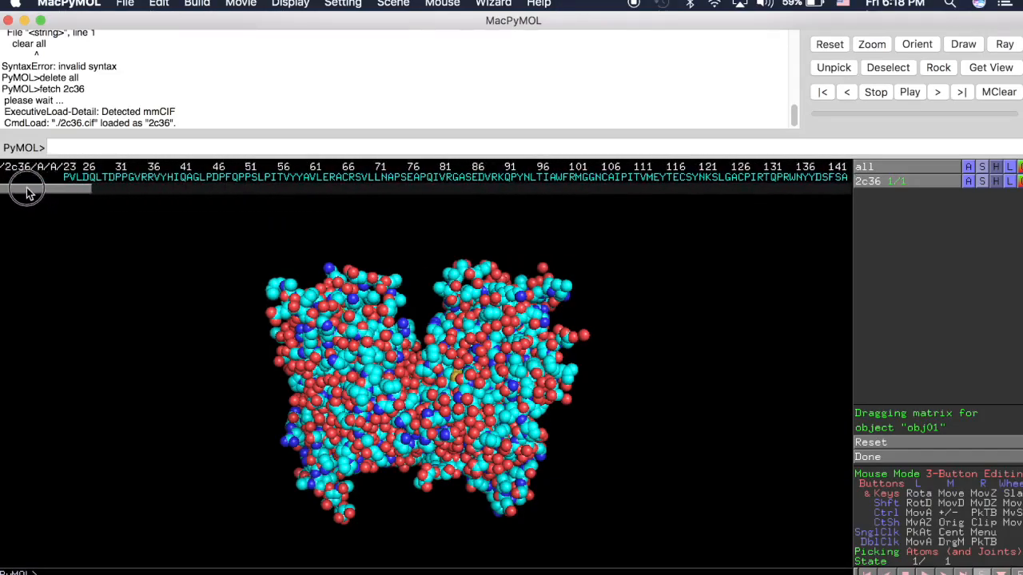
left_click_drag(355, 373, 374, 407)
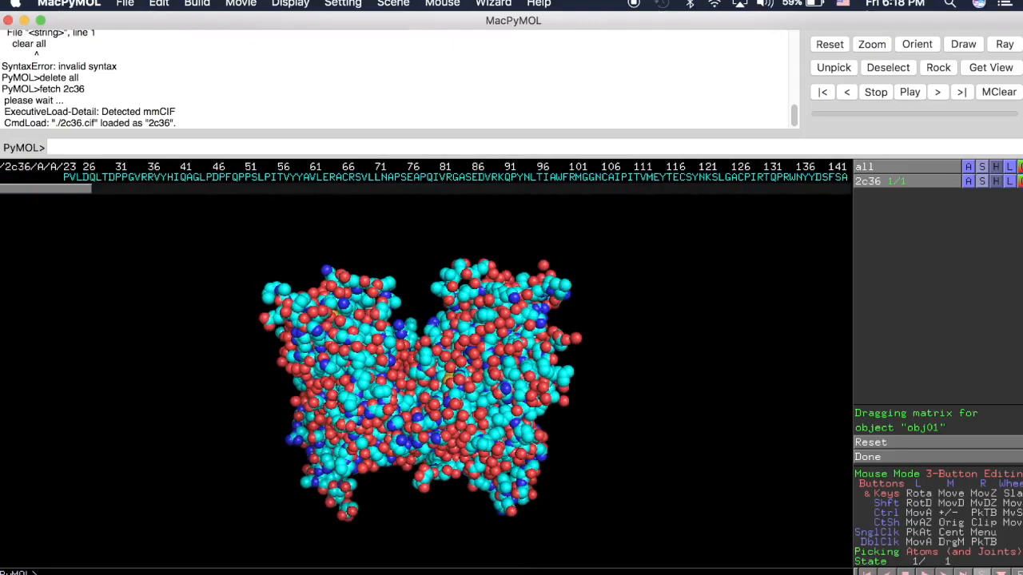
Step: Show the 2c36 structure as cartoon only and inspect its two protein chains
left_click(983, 181)
mouse_move(978, 201)
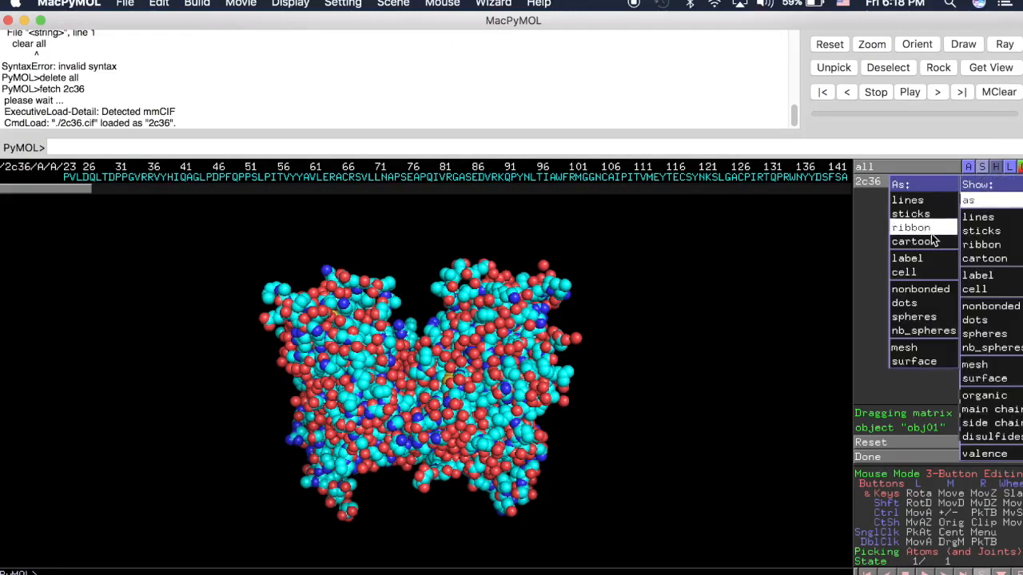
left_click(907, 242)
left_click_drag(523, 396, 423, 427)
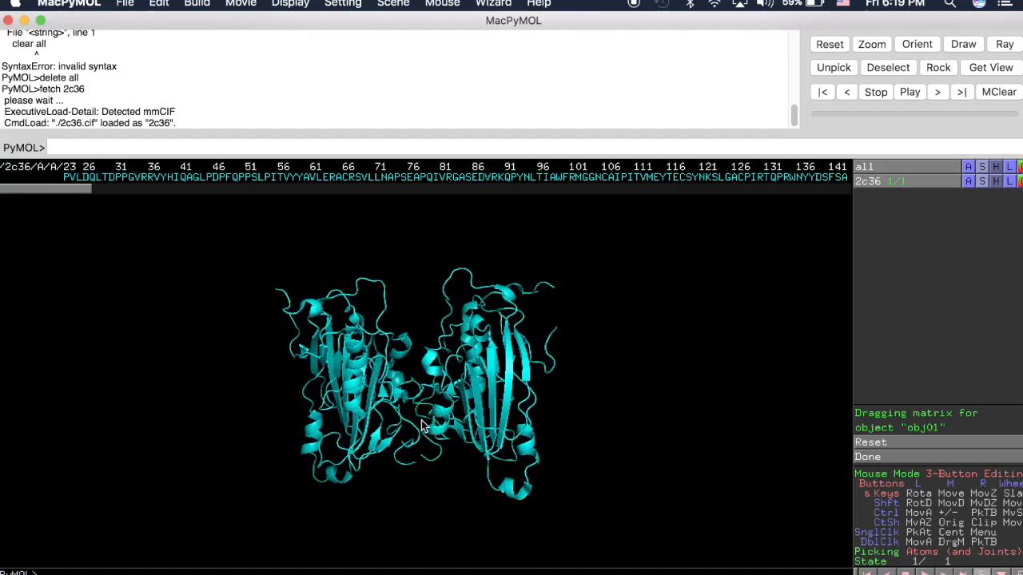
left_click_drag(377, 356, 452, 388)
Step: Select all protein residues of chain B in the 2c36 sequence, from residue 23 through the final cysteine
left_click_drag(64, 192, 243, 192)
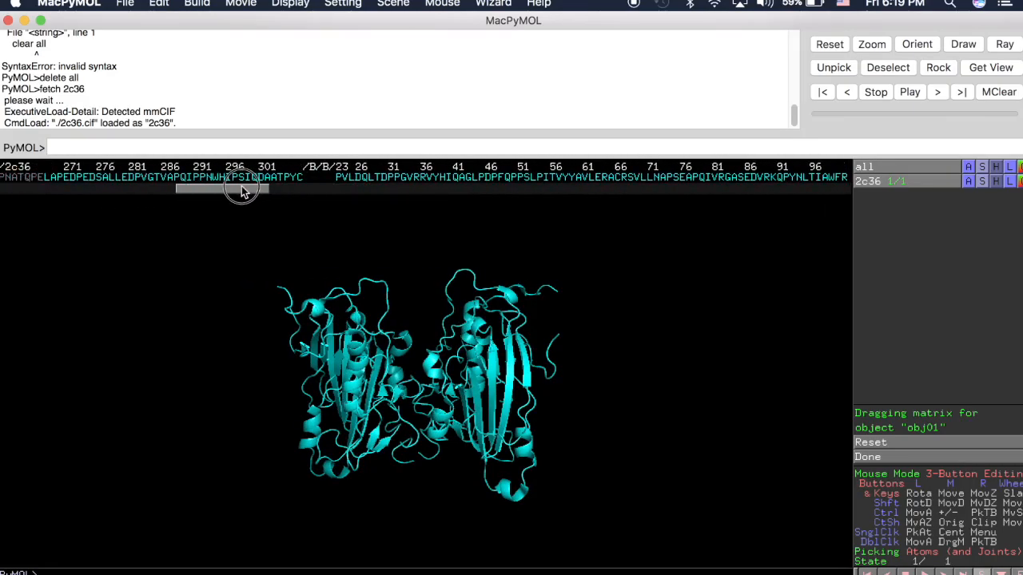
left_click(341, 182)
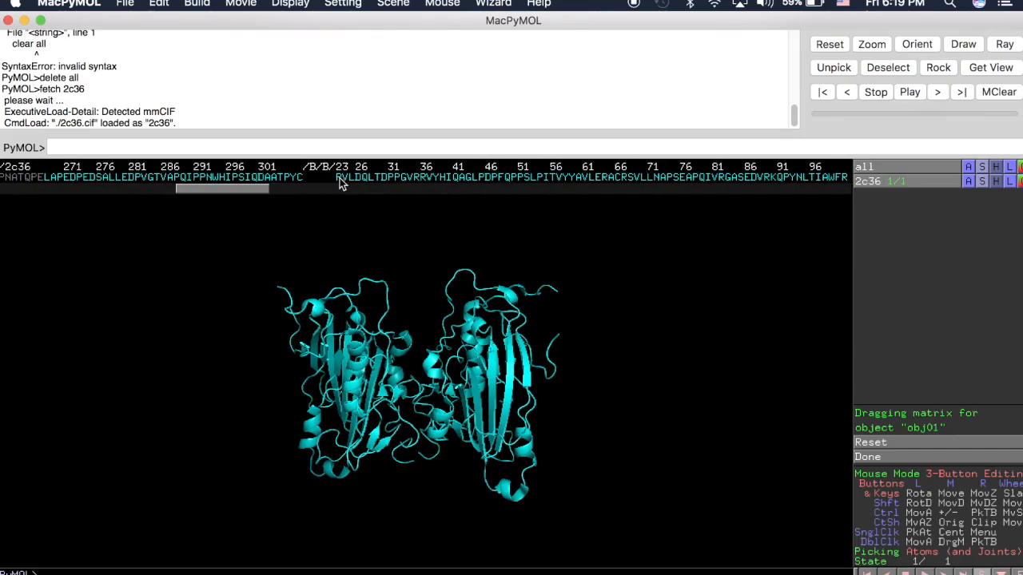
left_click_drag(240, 197, 434, 201)
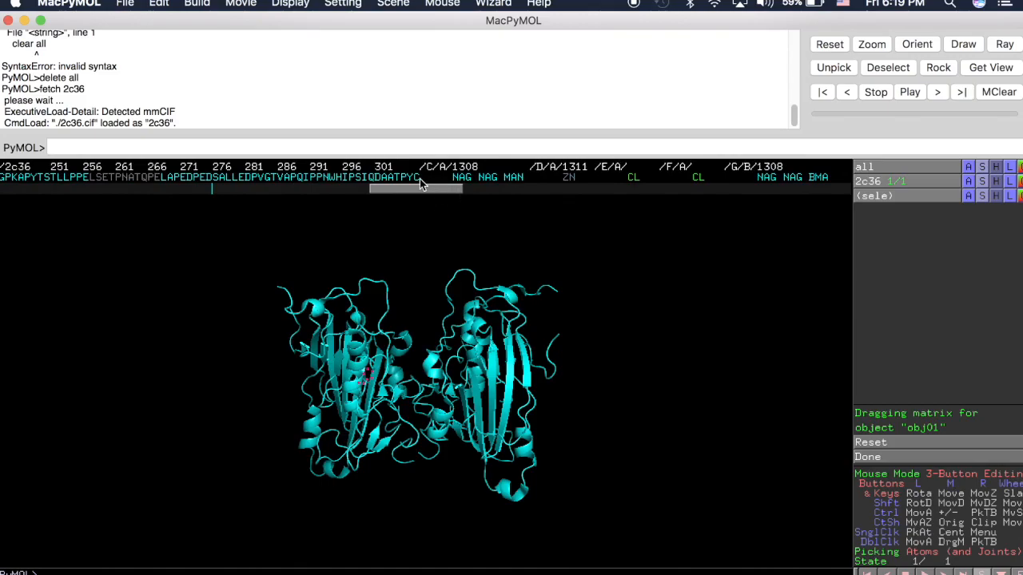
left_click(419, 178, "shift")
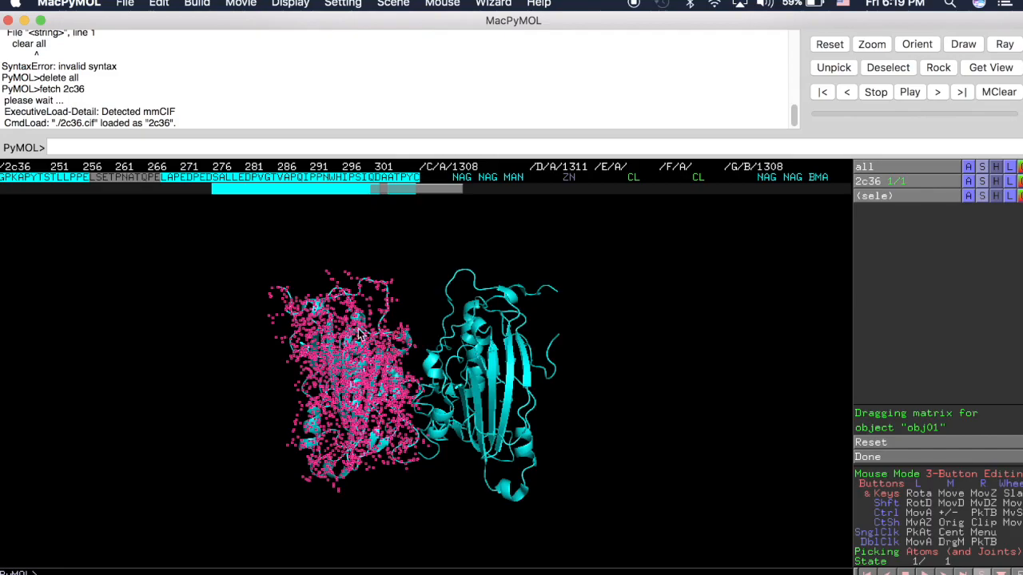
right_click(310, 179)
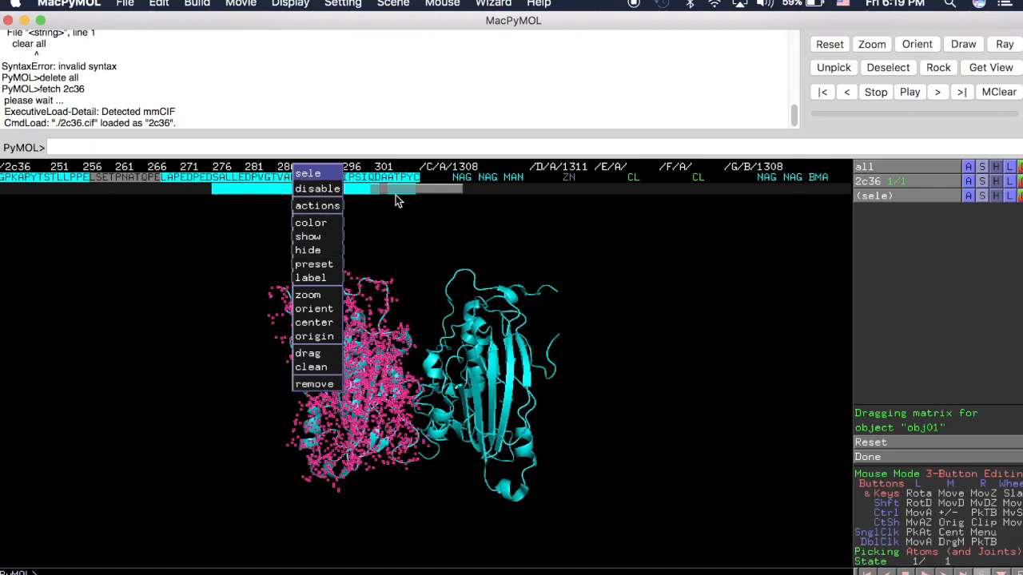
left_click(931, 215)
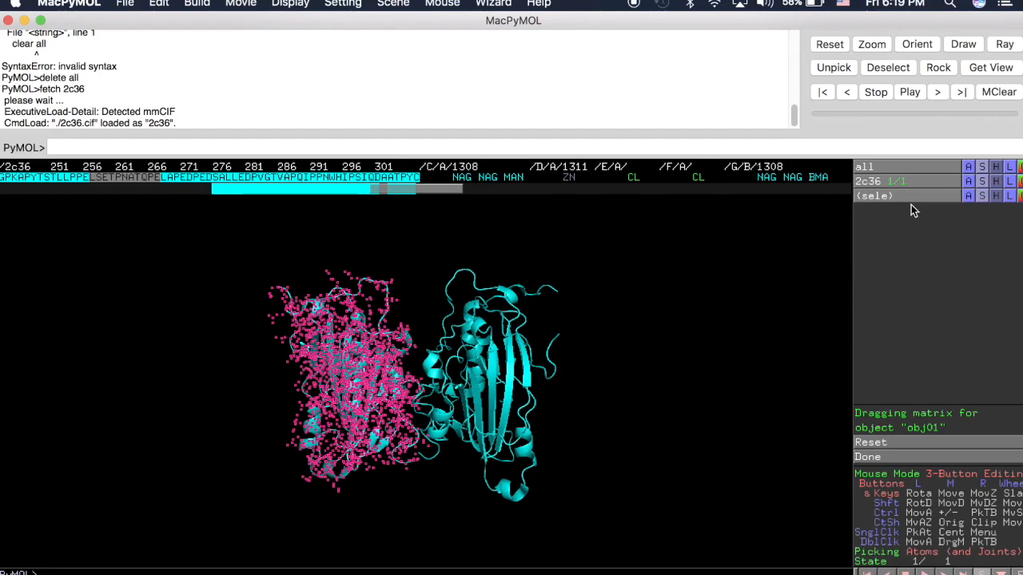
Step: Extract the selected chain B residues into a separate object and bring the start of both sequences into view
left_click(967, 195)
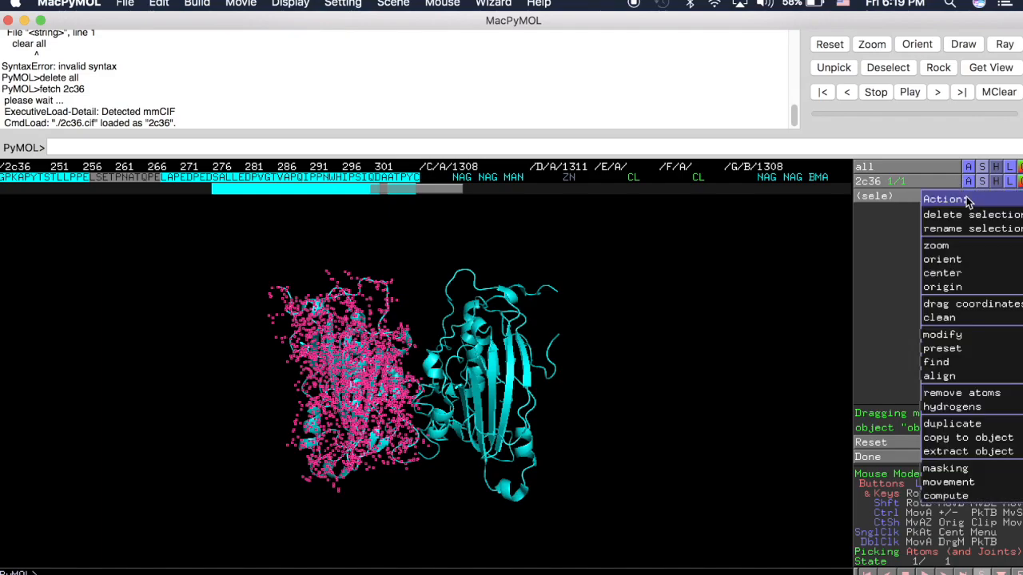
left_click(952, 452)
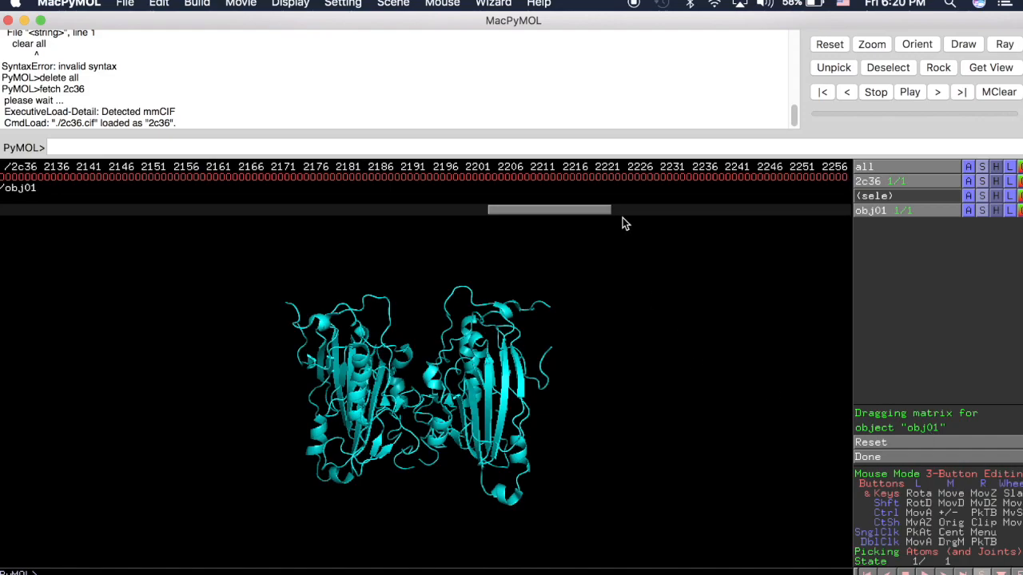
left_click_drag(588, 210, 78, 206)
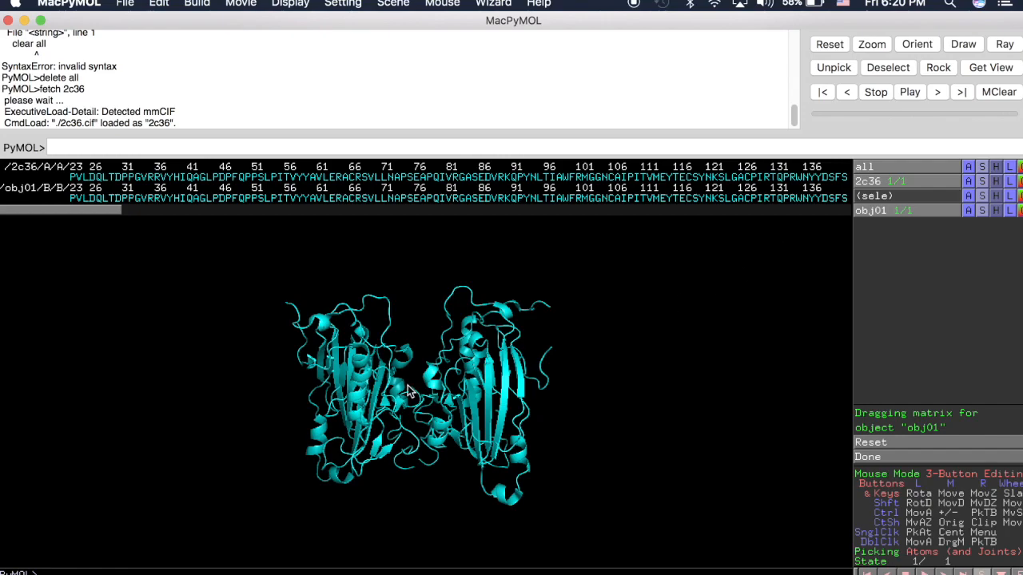
Step: Apply drag matrix to the extracted chain B object and rotate and shift it beside the remaining chain
left_click(966, 210)
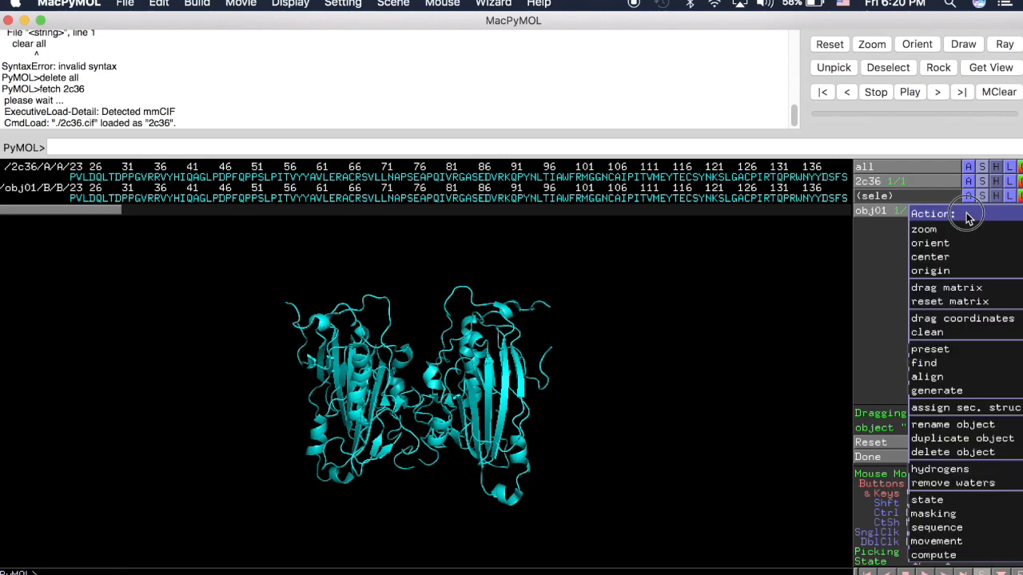
left_click(959, 288)
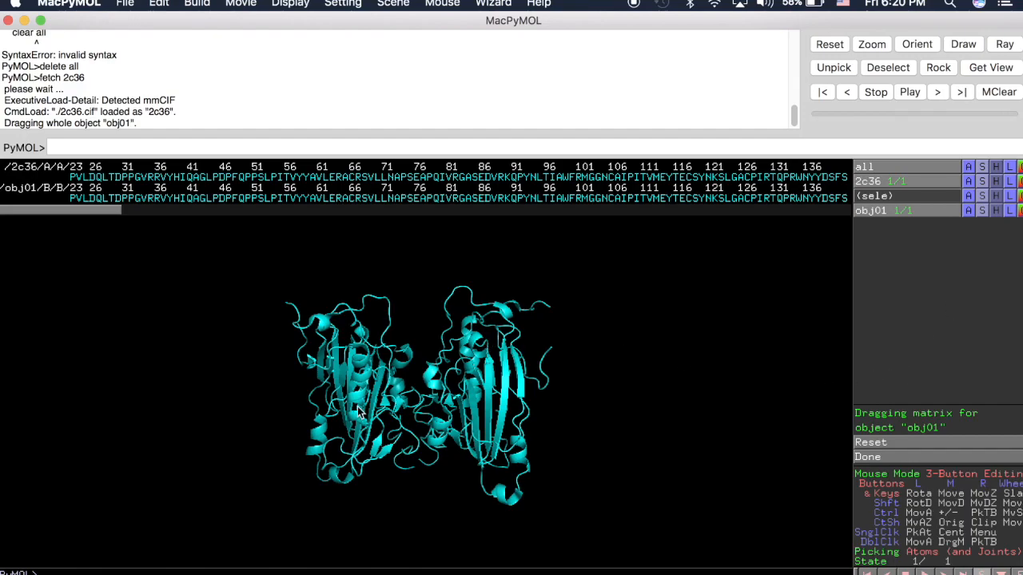
mouse_move(383, 438)
left_mouse_down()
mouse_move(304, 433)
mouse_move(385, 426)
left_mouse_up()
left_click_drag(341, 474, 363, 485)
middle_click_drag(356, 397, 378, 384)
left_click_drag(350, 351, 378, 389)
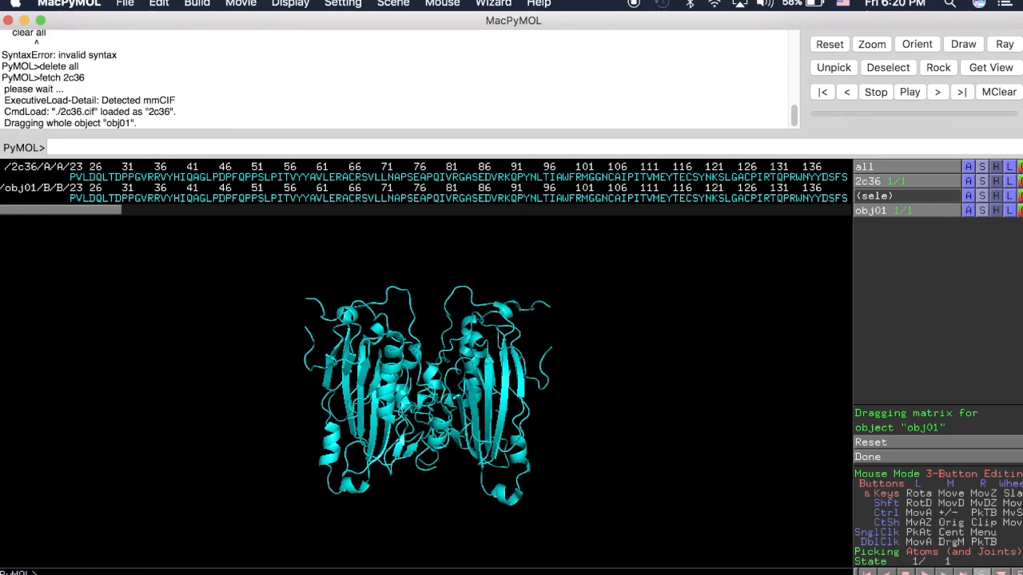
Step: Color the 2c36 object red, using the plain red shade
left_click(1022, 182)
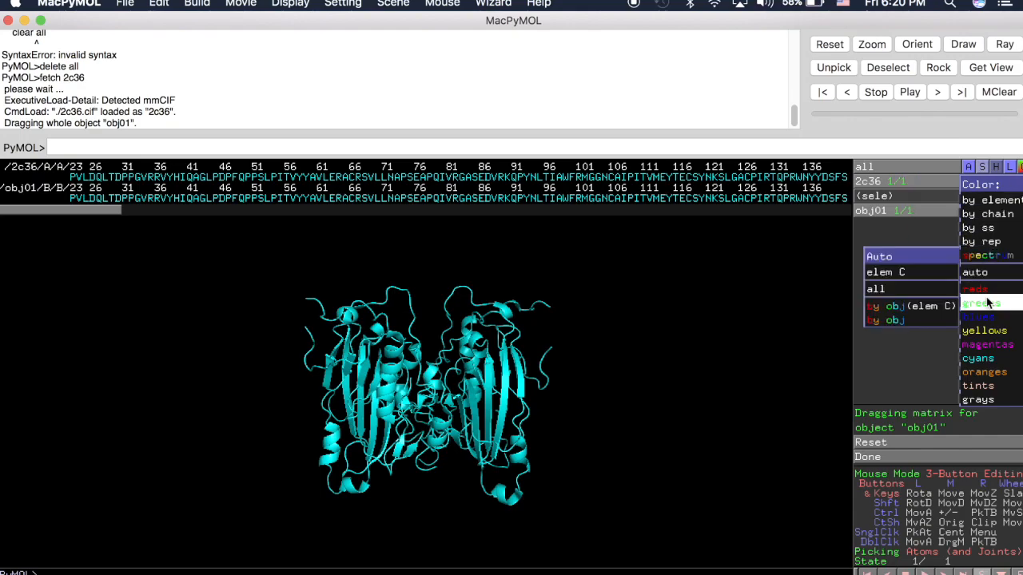
mouse_move(988, 289)
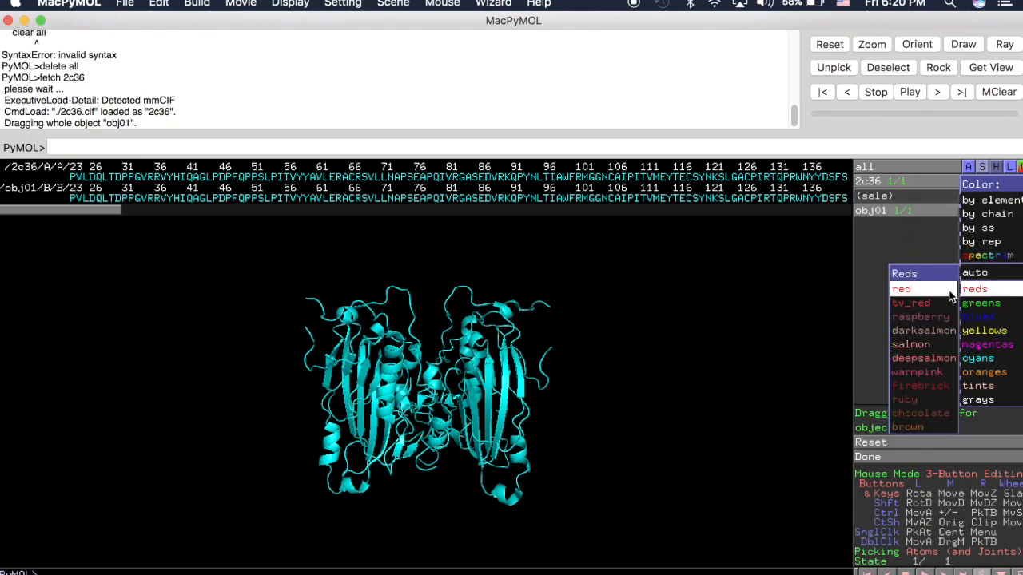
left_click(903, 289)
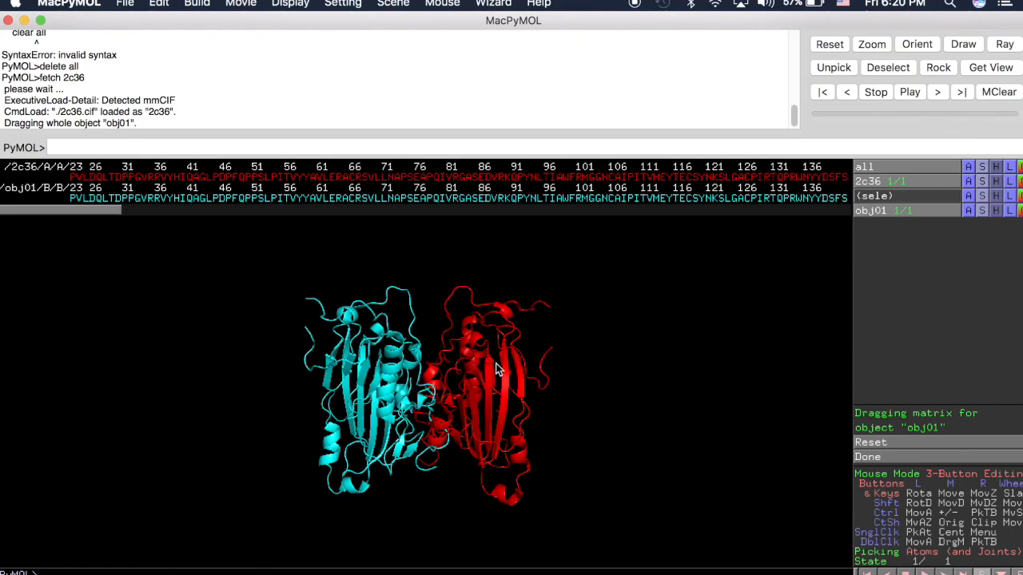
Step: Show all objects as spheres only
left_click(979, 168)
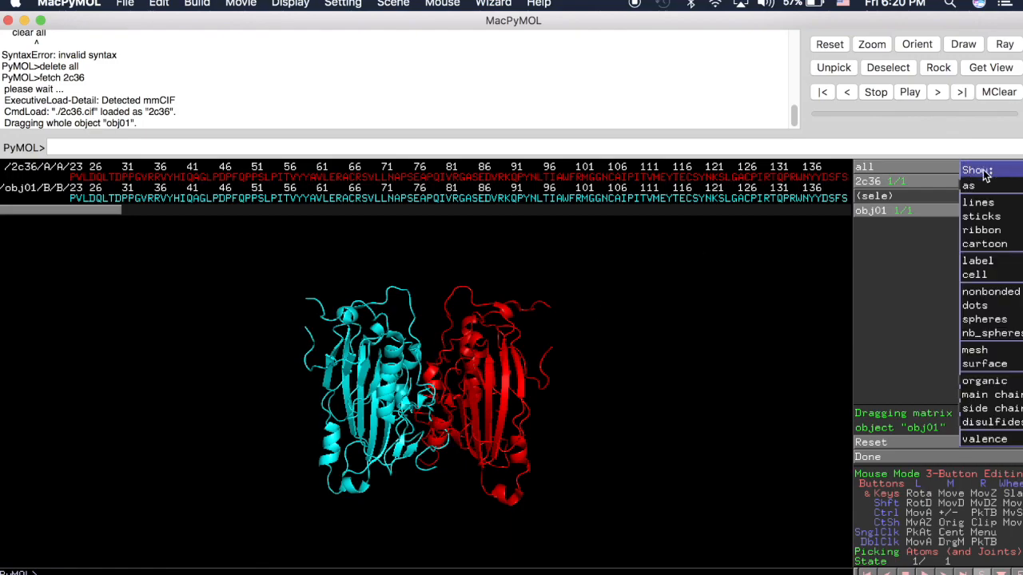
mouse_move(970, 185)
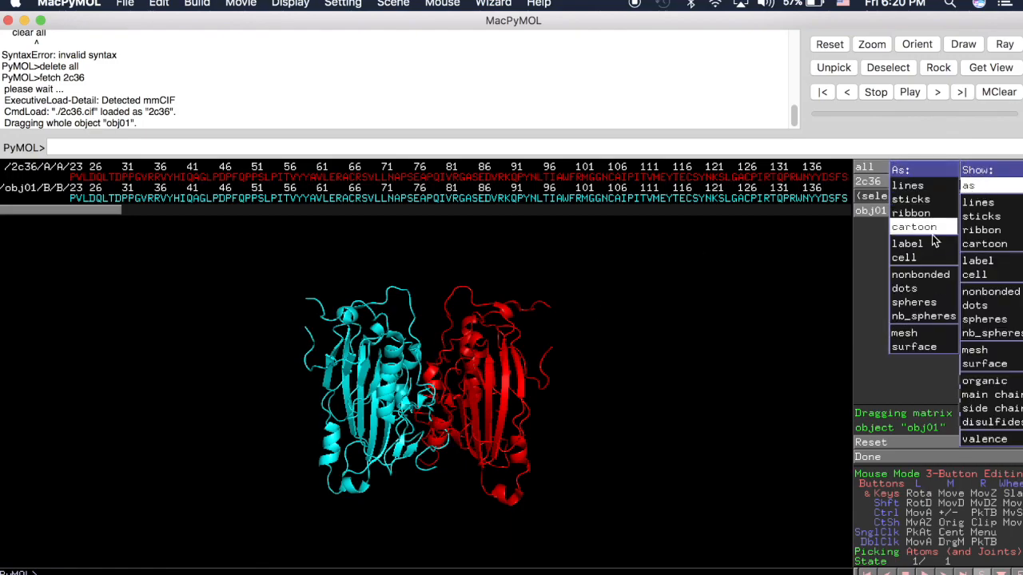
left_click(932, 307)
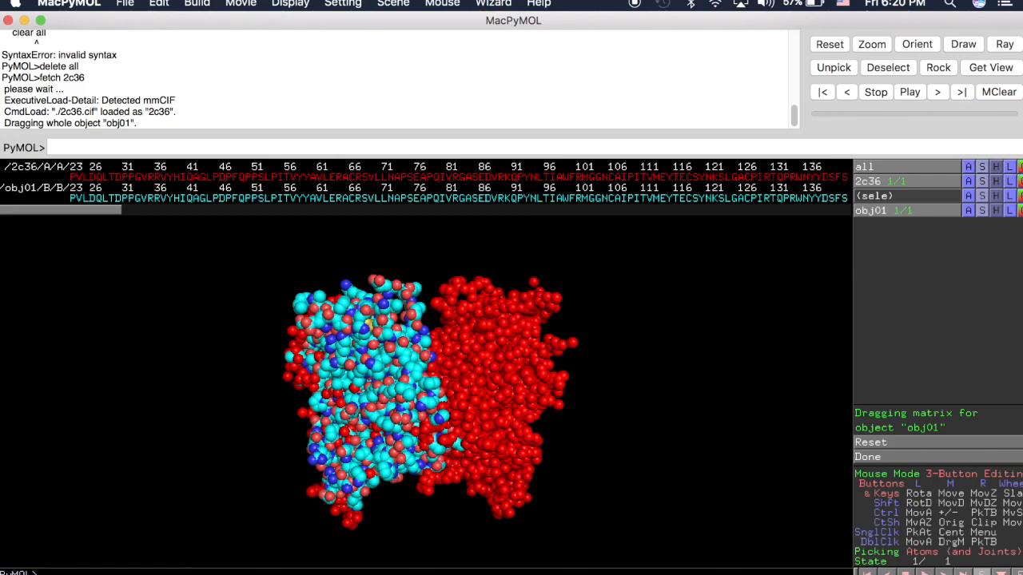
Step: Color the 2c36 object by element, using the scheme with green carbons
left_click(1017, 181)
mouse_move(1003, 204)
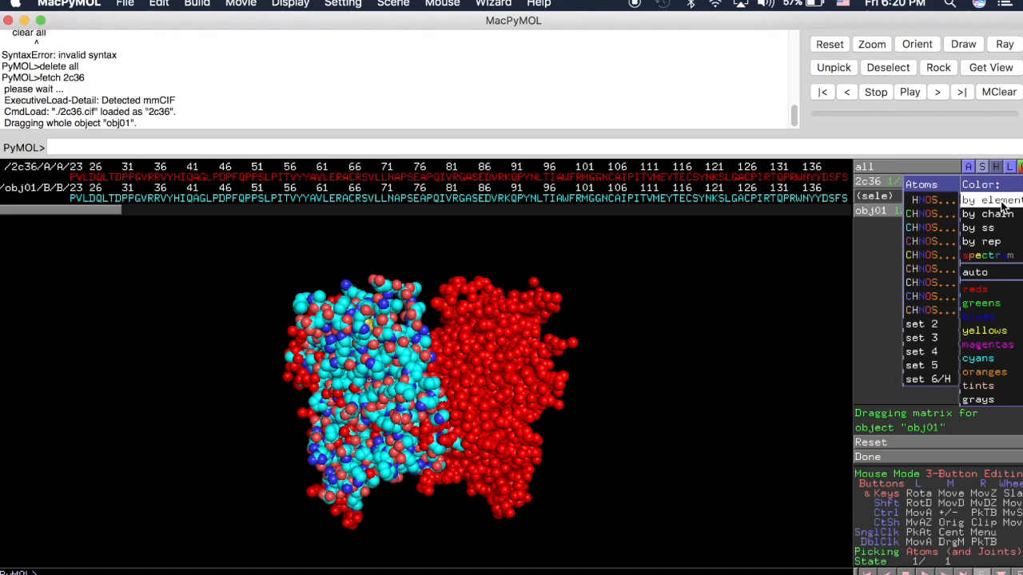
left_click(927, 214)
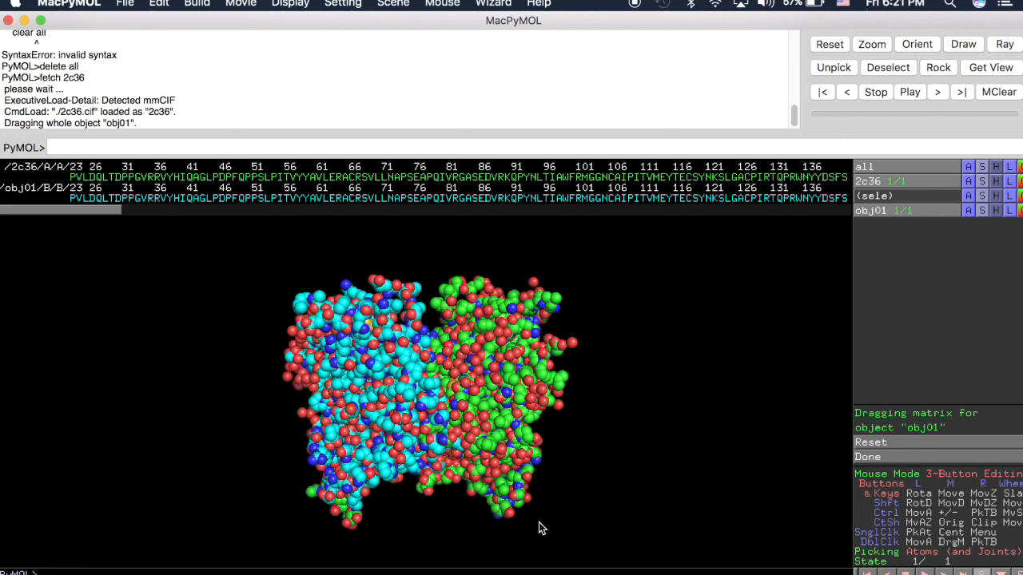
Step: Rock the view of both chains back and forth to inspect the spheres
left_click(938, 69)
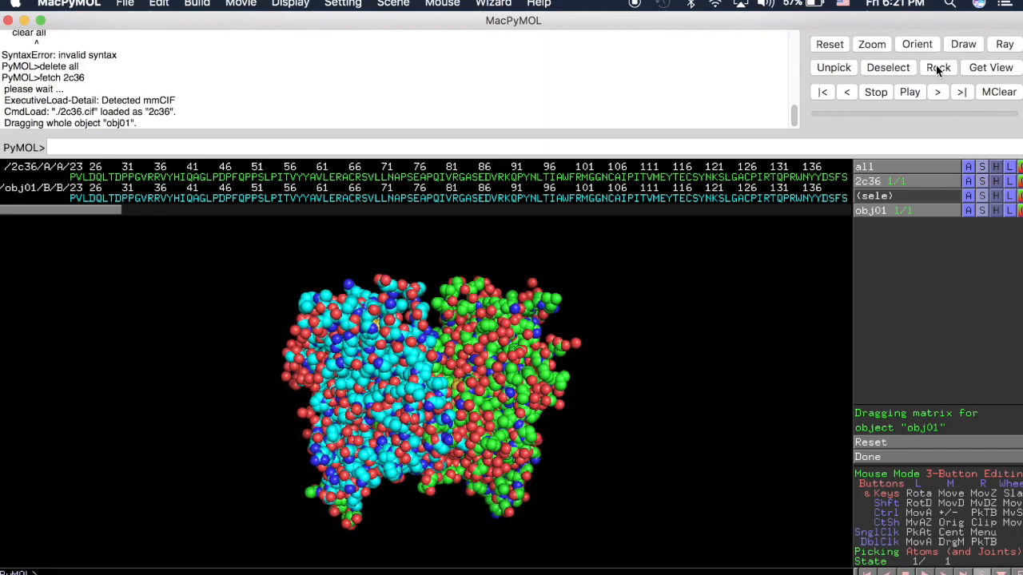
left_click(974, 182)
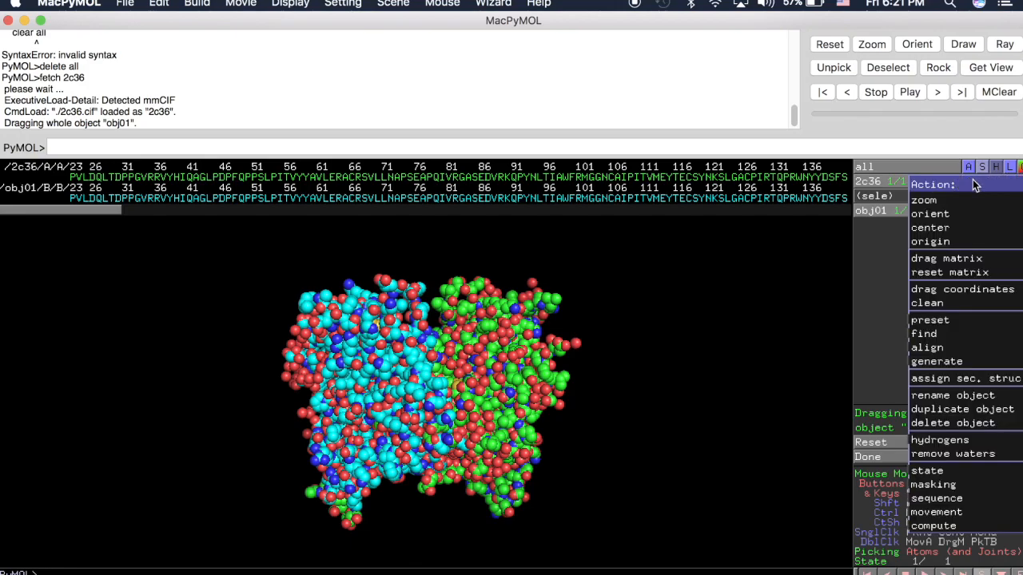
left_click(901, 313)
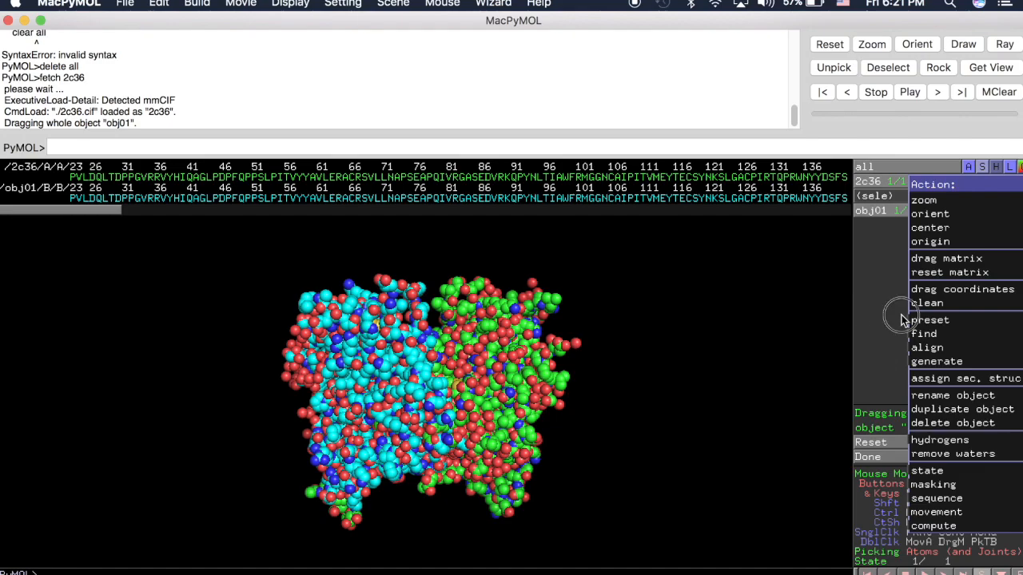
Step: Show all objects as sticks only
left_click(983, 168)
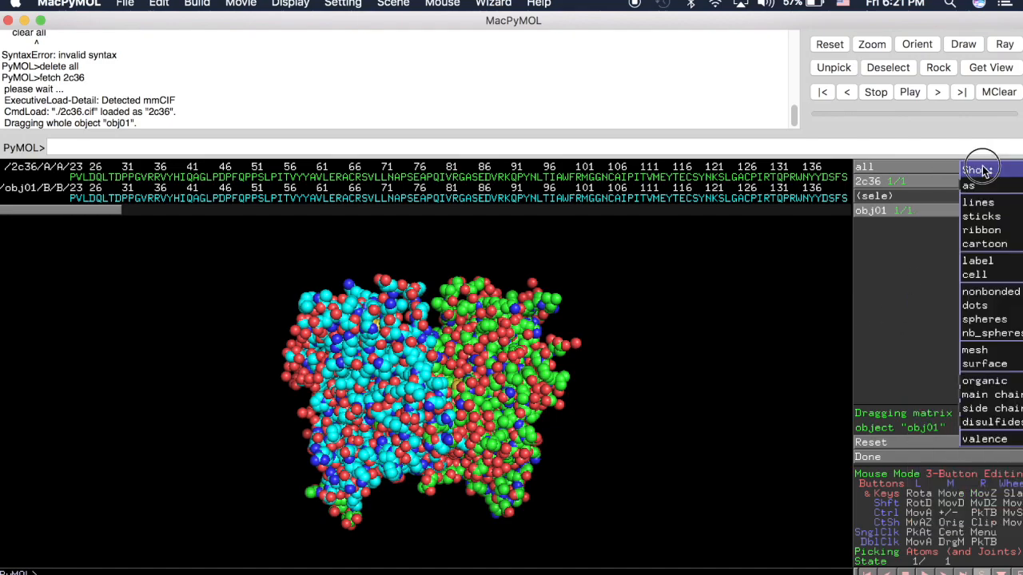
mouse_move(987, 189)
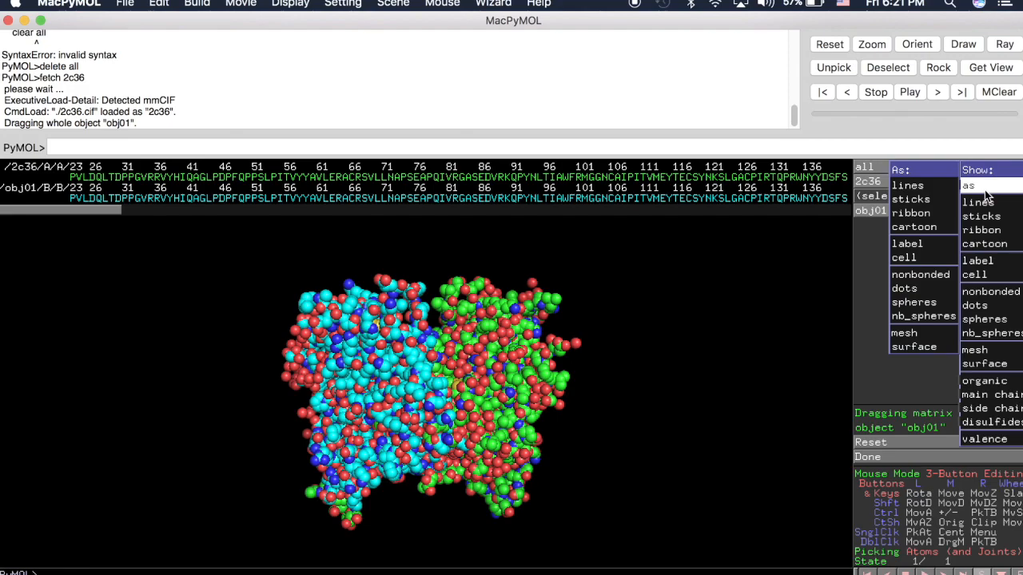
left_click(940, 199)
left_click_drag(412, 395, 420, 453)
mouse_move(437, 458)
right_mouse_down()
mouse_move(454, 572)
mouse_move(475, 545)
mouse_move(423, 469)
mouse_move(430, 460)
right_mouse_up()
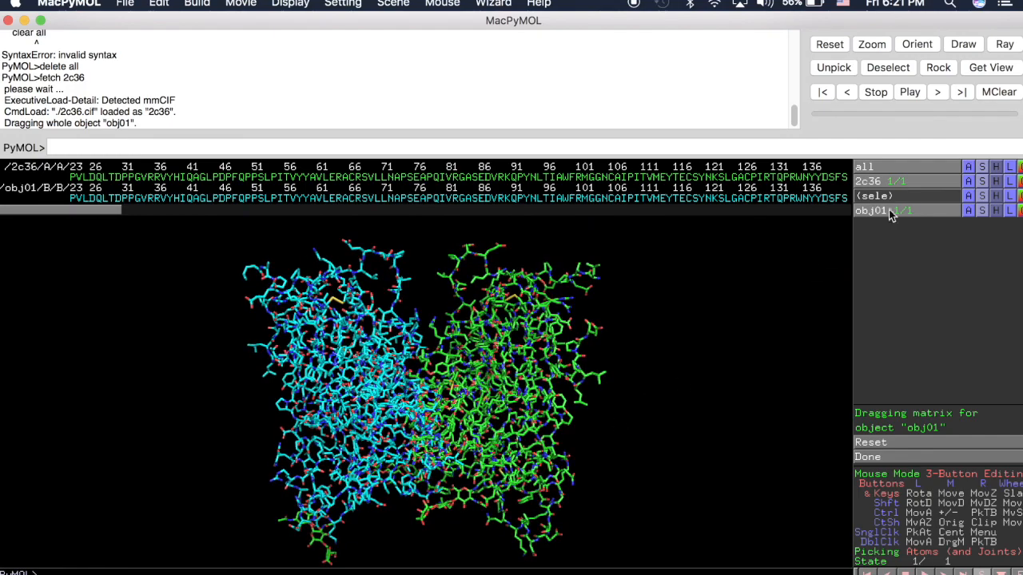
Step: Hide the main chain of all objects and show it again as sticks
left_click(996, 168)
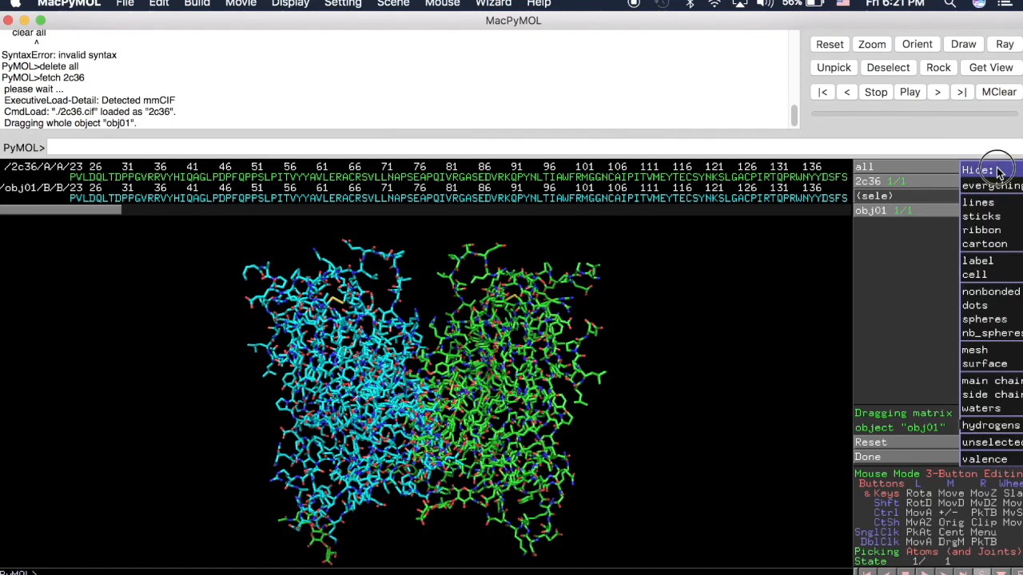
left_click(998, 381)
mouse_move(518, 424)
left_mouse_down()
mouse_move(527, 423)
mouse_move(518, 424)
left_mouse_up()
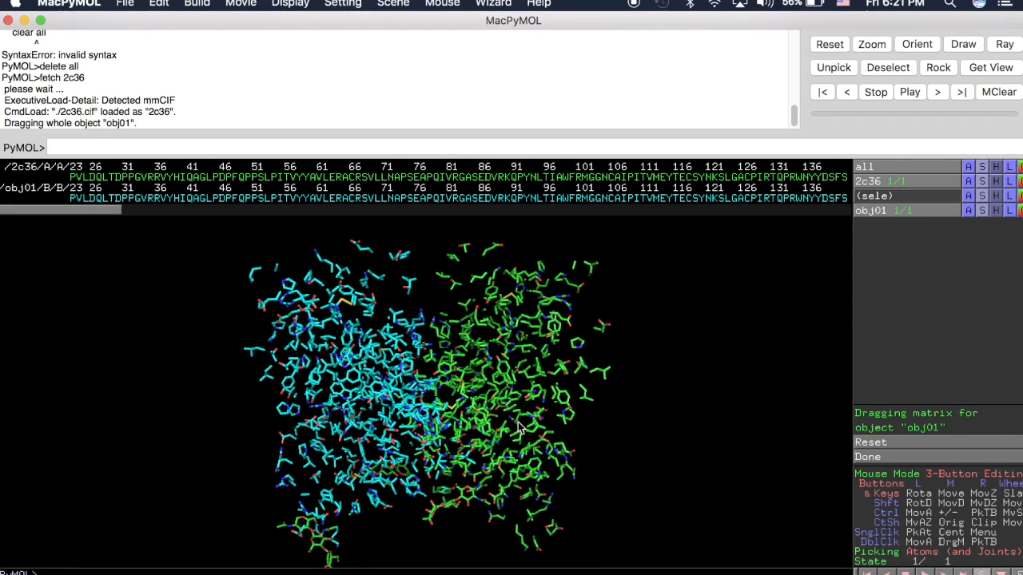
left_click(983, 167)
mouse_move(991, 395)
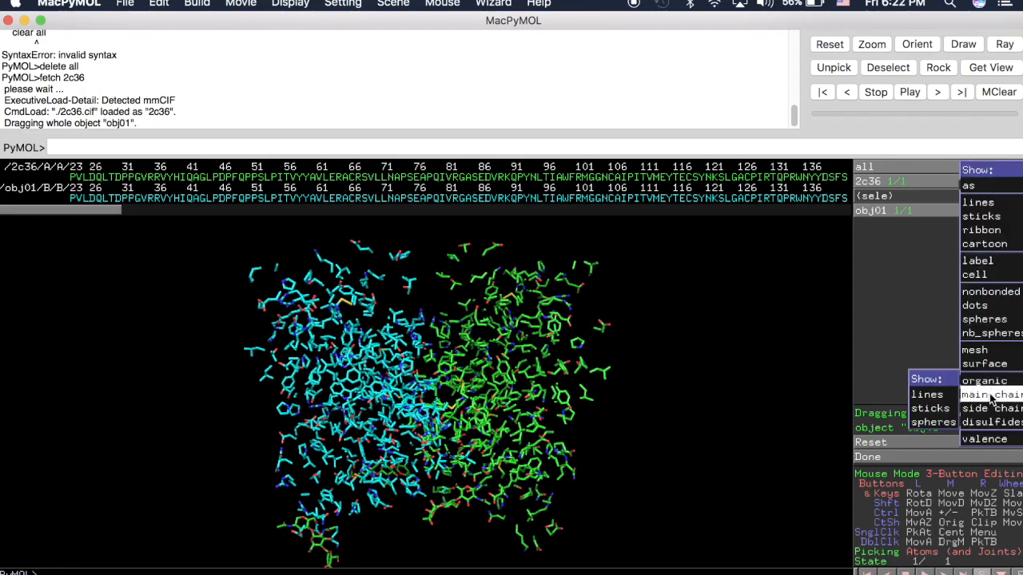
left_click(932, 408)
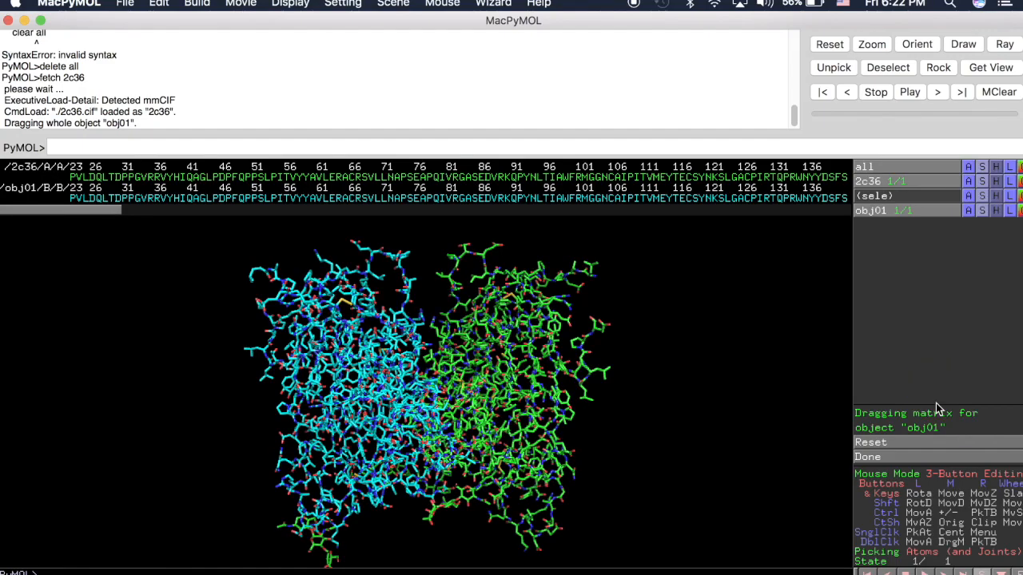
Step: Hide the side chains of all objects and turn the model so both chains stand side by side
left_click(998, 170)
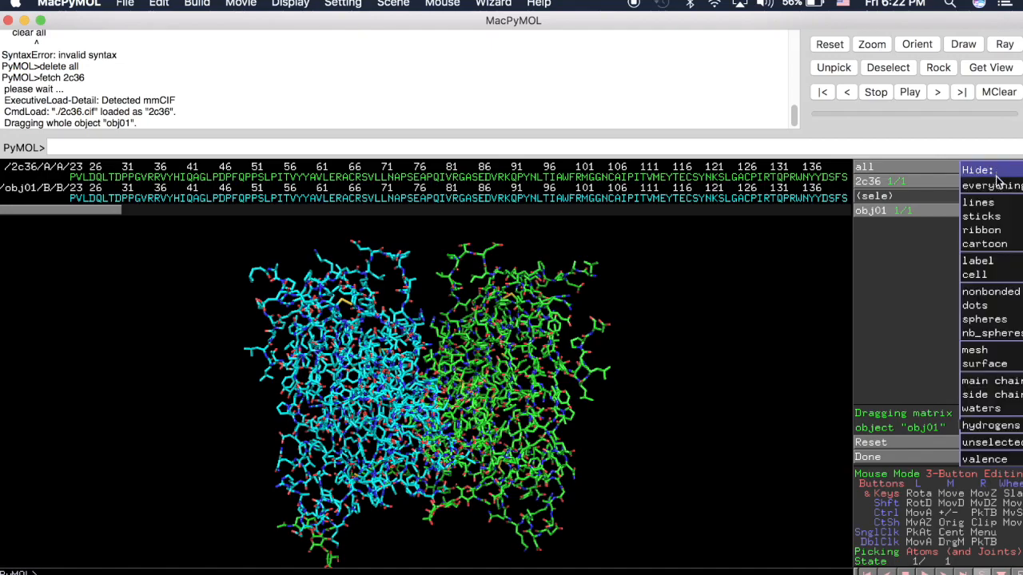
left_click(972, 395)
left_click_drag(366, 404, 385, 436)
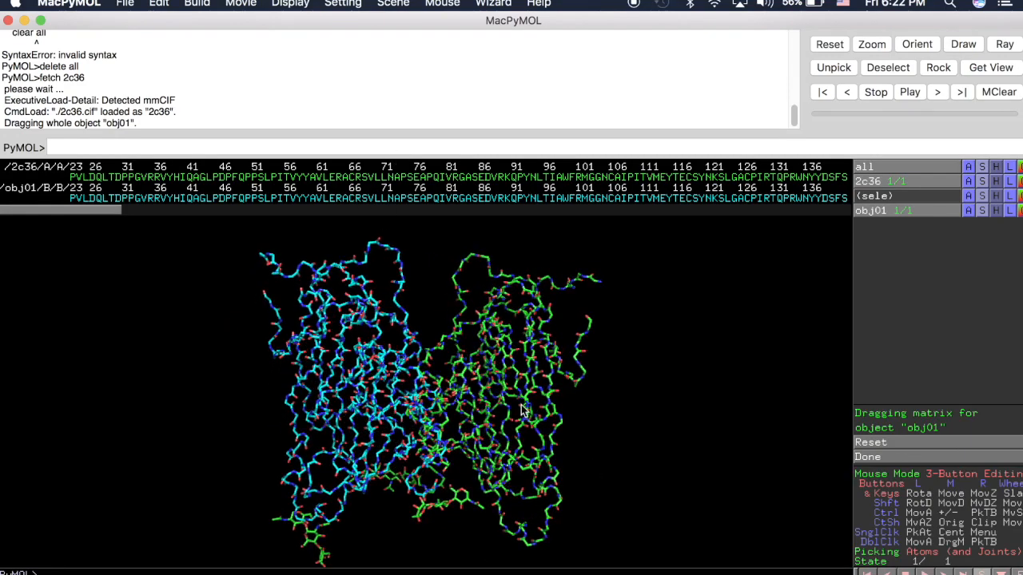
left_click_drag(407, 408, 403, 403)
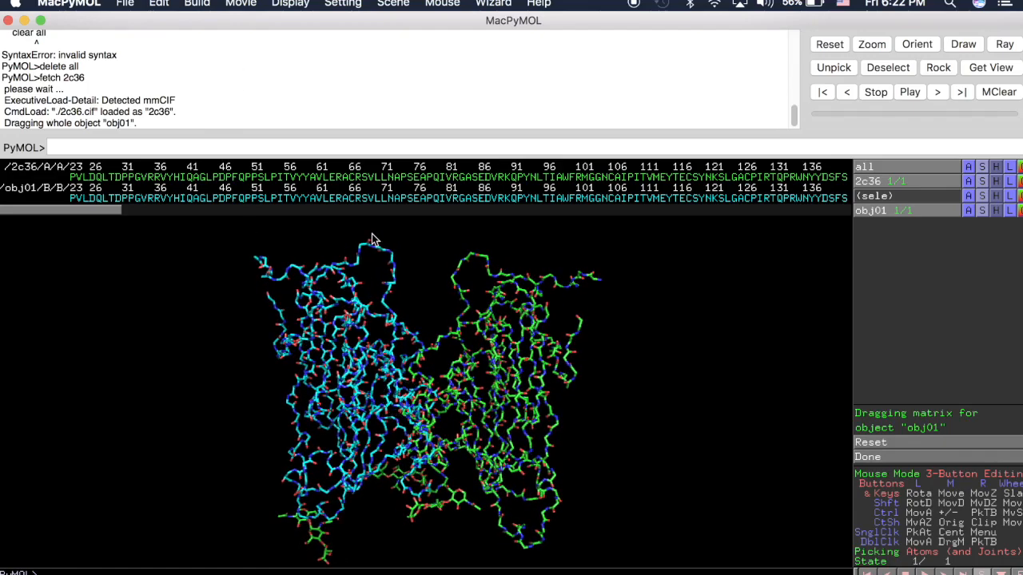
right_click_drag(501, 475, 437, 431)
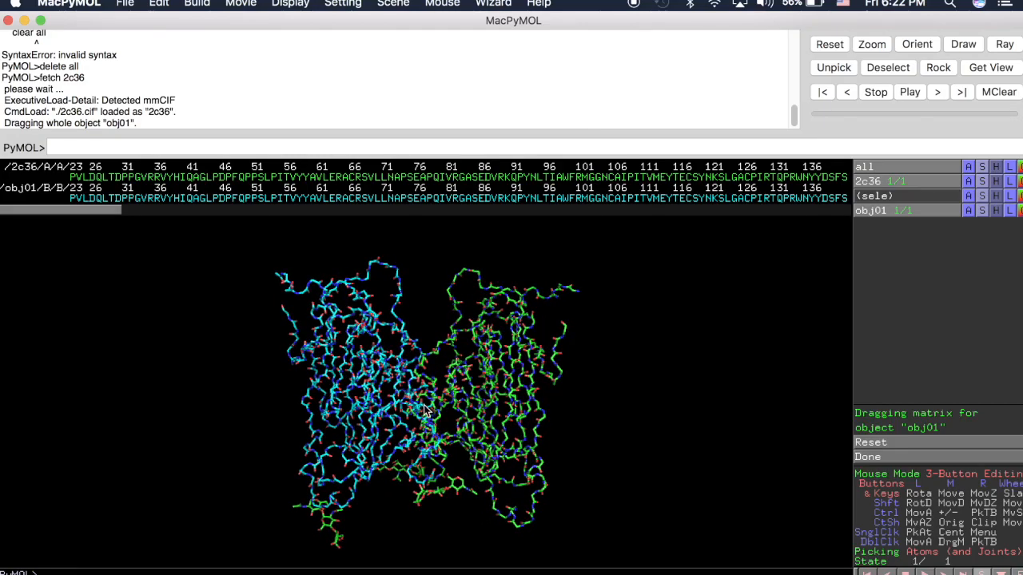
Step: Store the current side-by-side view of both chains as scene F1
left_click(393, 4)
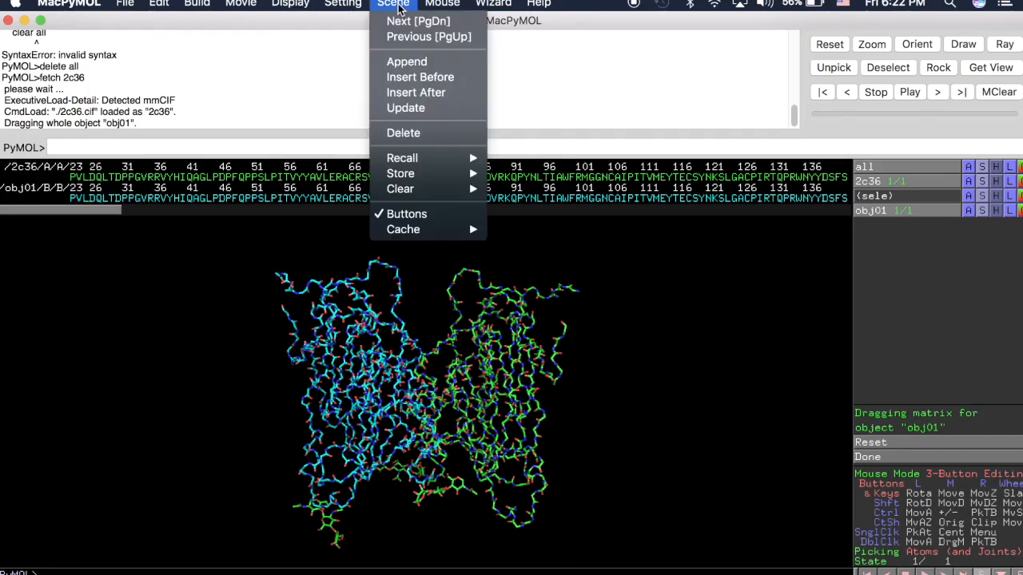
mouse_move(414, 178)
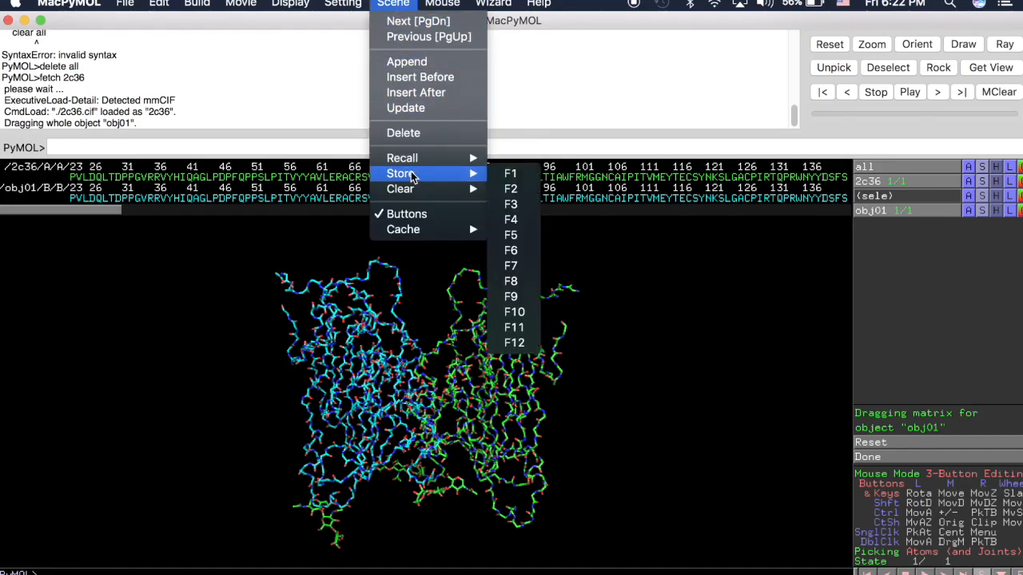
left_click(514, 174)
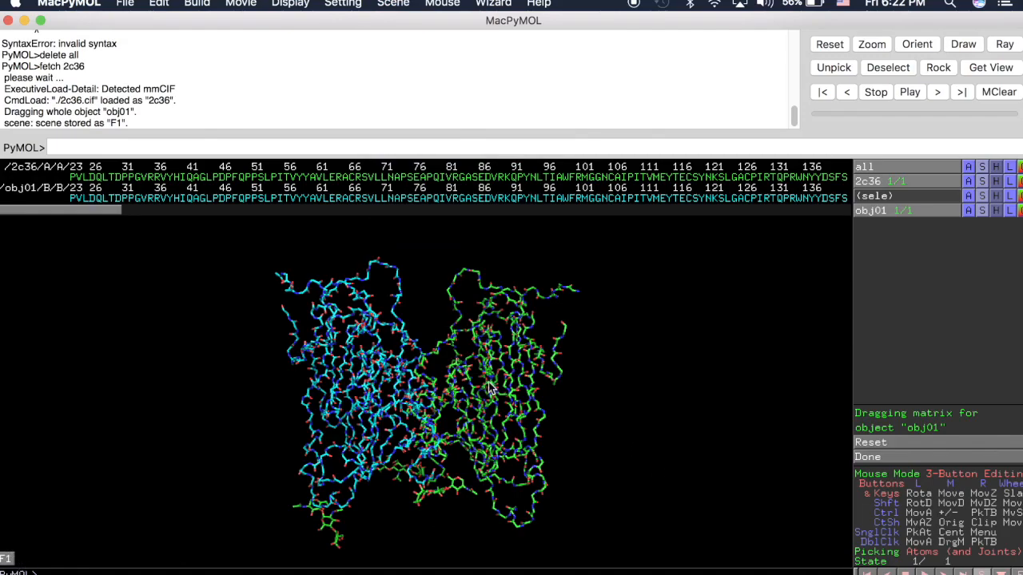
Step: Rotate the model so the green chain is in front, store this view as scene F2, and recall scene F1
left_click_drag(511, 397, 392, 402)
left_click(389, 3)
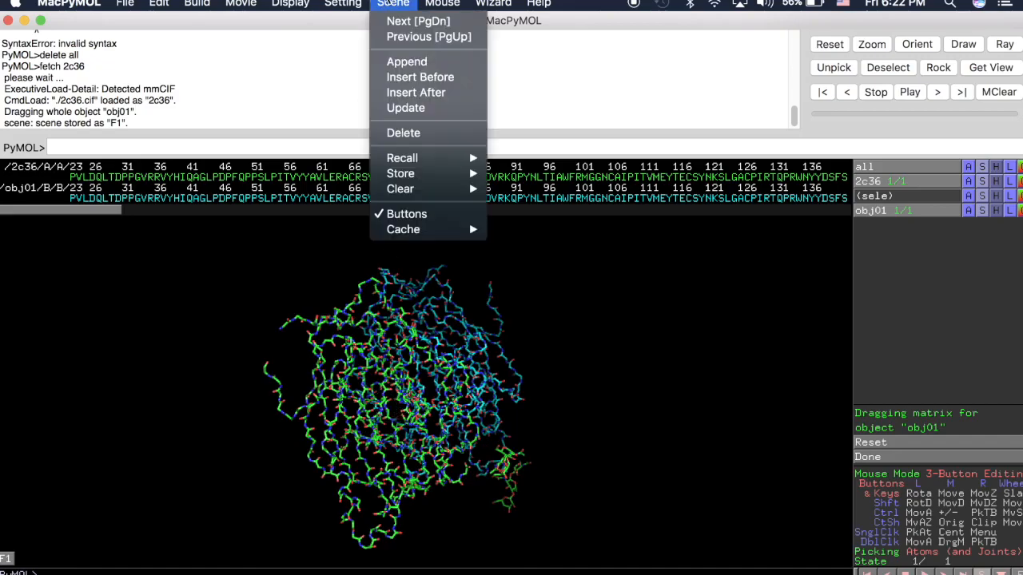
mouse_move(431, 177)
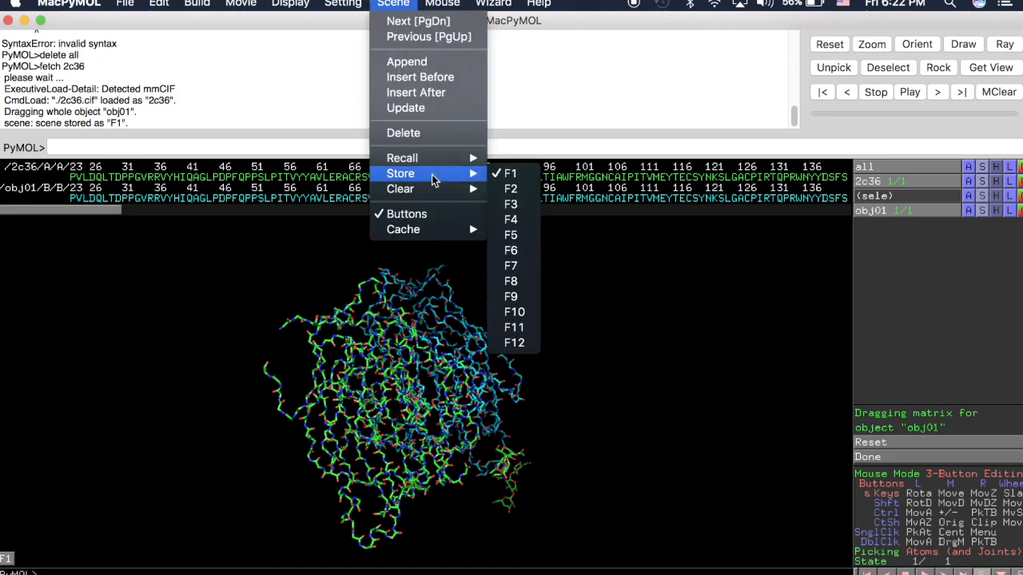
left_click(512, 190)
left_click(6, 544)
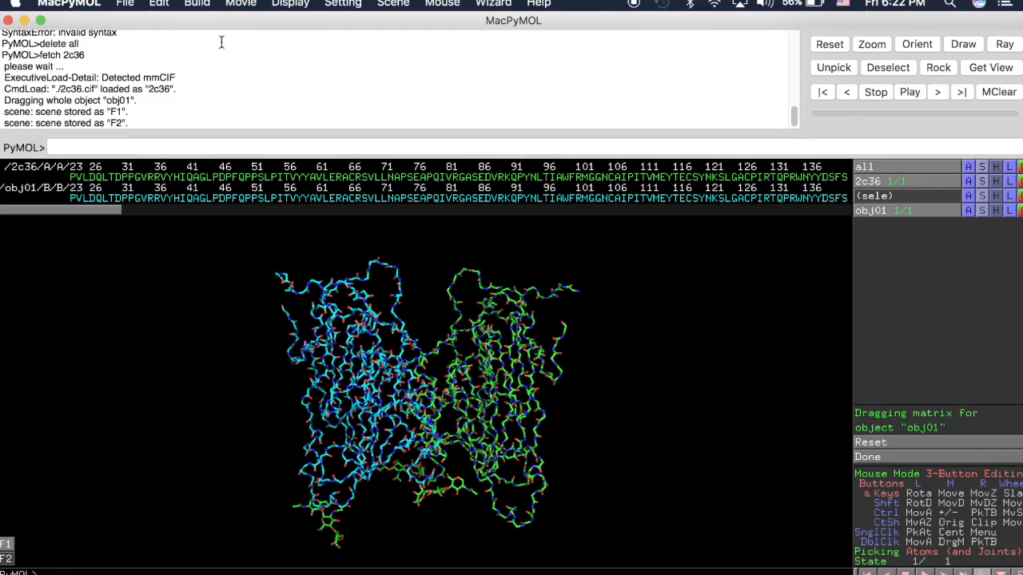
Step: Program a steady scene loop movie with 2 seconds for each scene, and play it before stopping playback
left_click(239, 4)
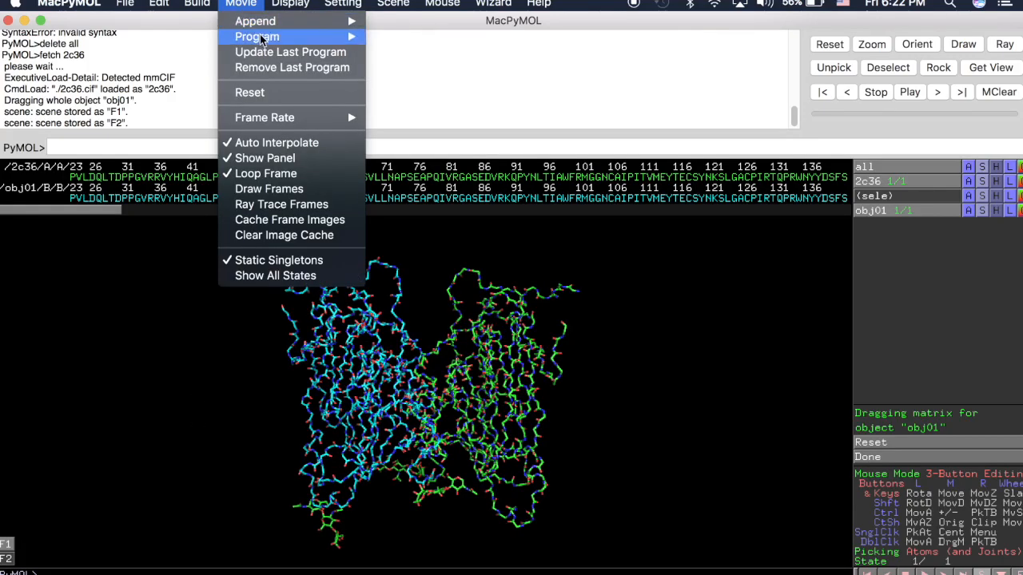
mouse_move(262, 40)
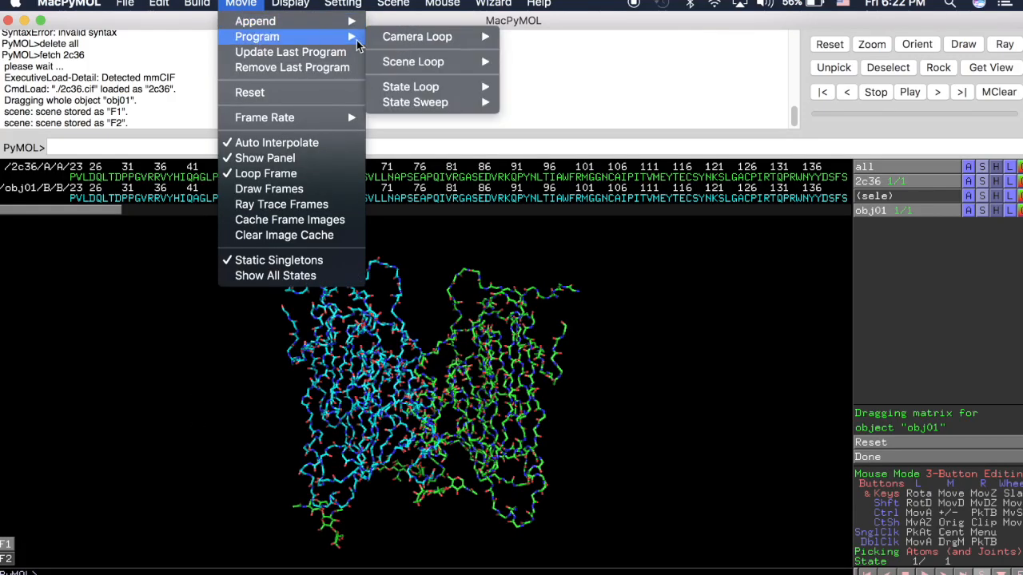
mouse_move(416, 61)
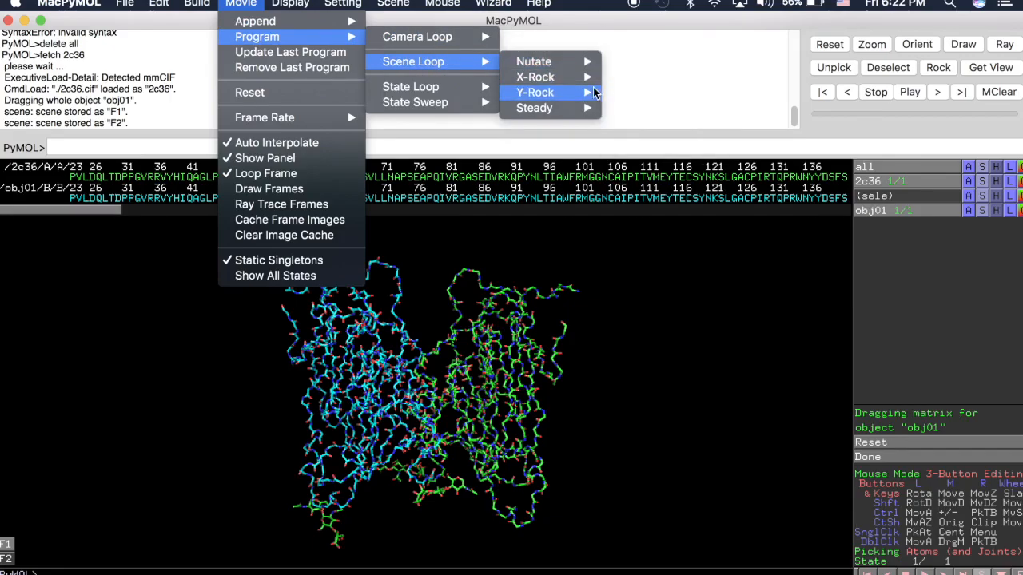
mouse_move(593, 95)
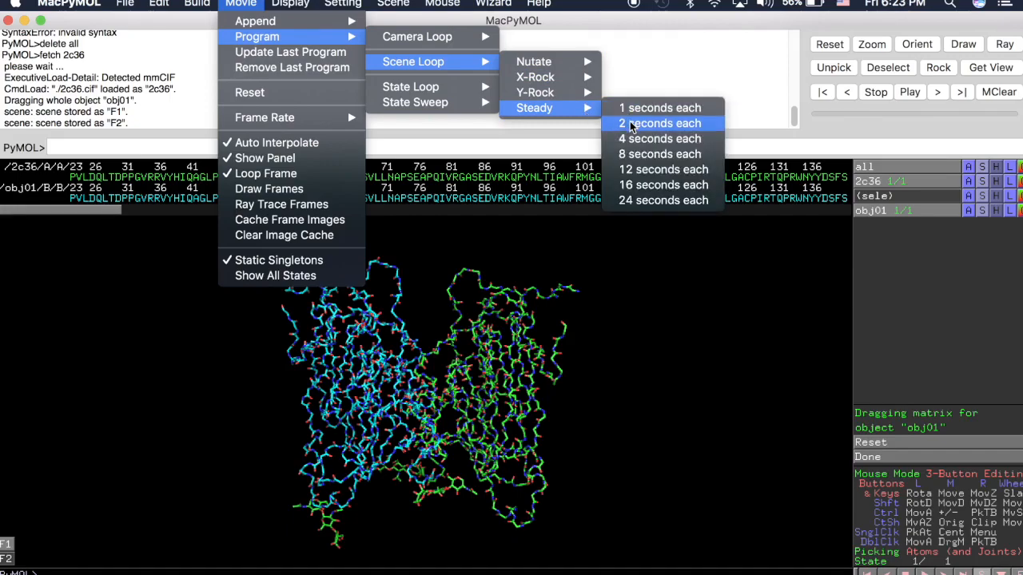
left_click(631, 126)
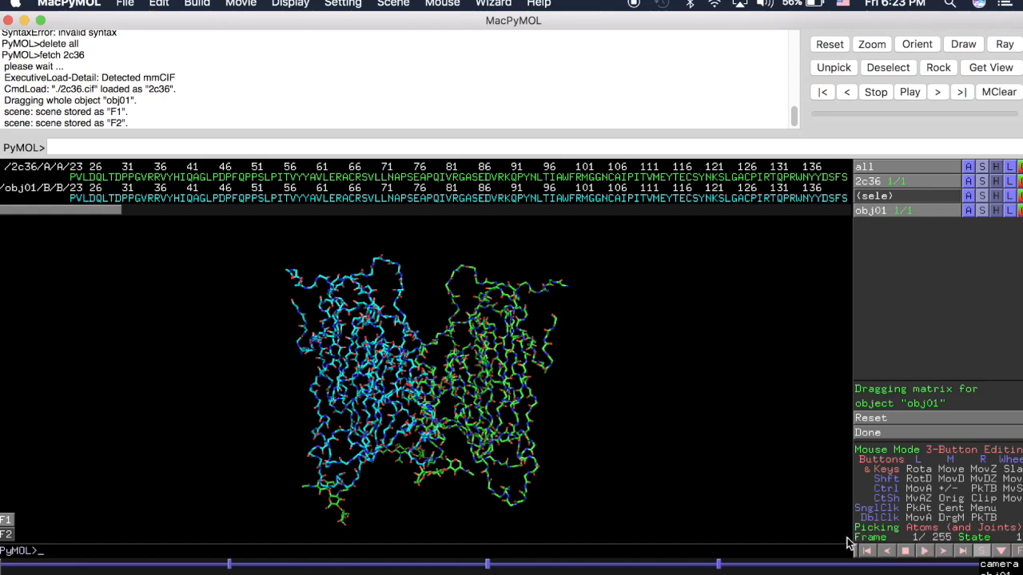
left_click(925, 551)
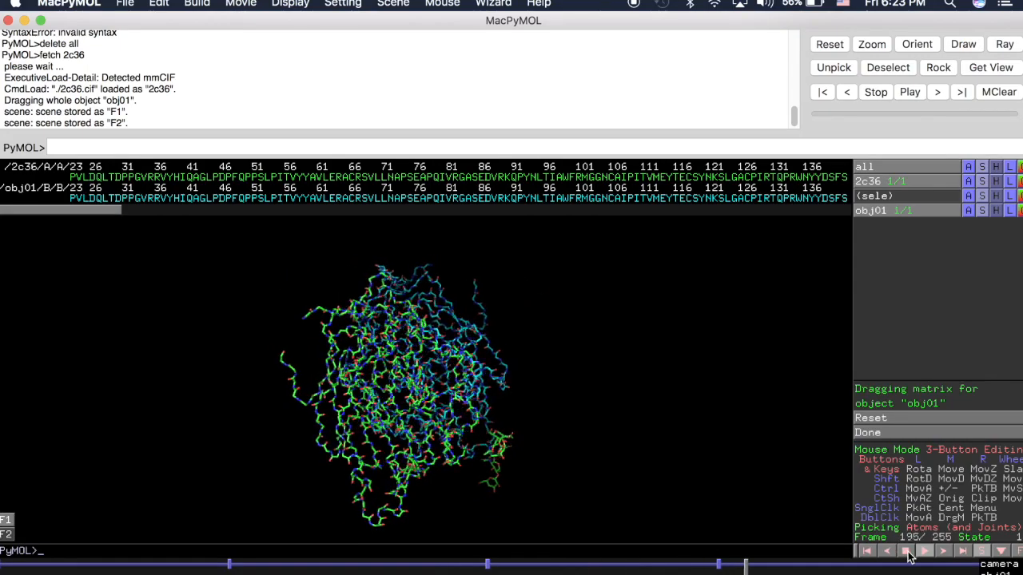
left_click(905, 552)
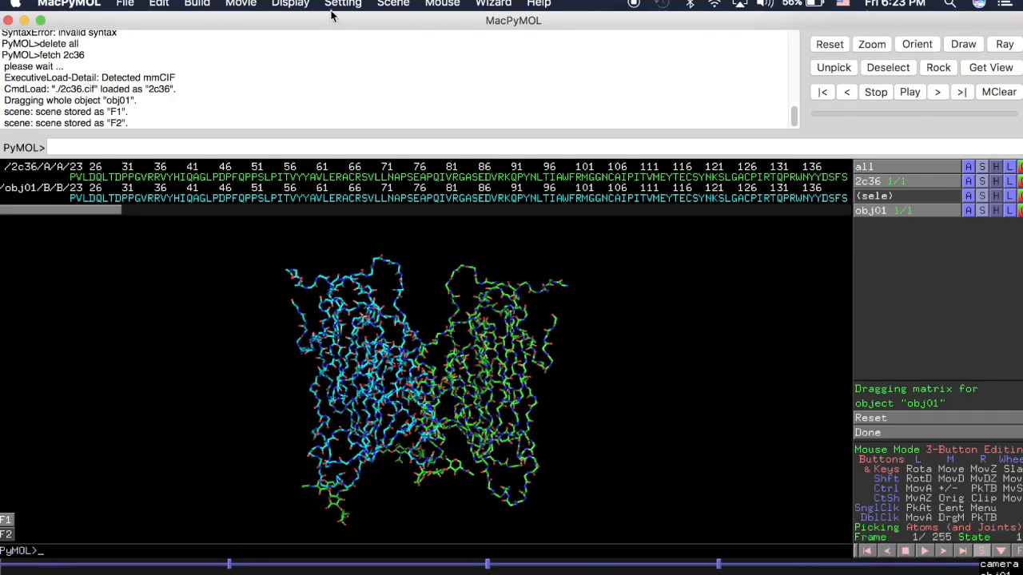
Step: Reset the movie to clear the programmed scene loop
left_click(219, 4)
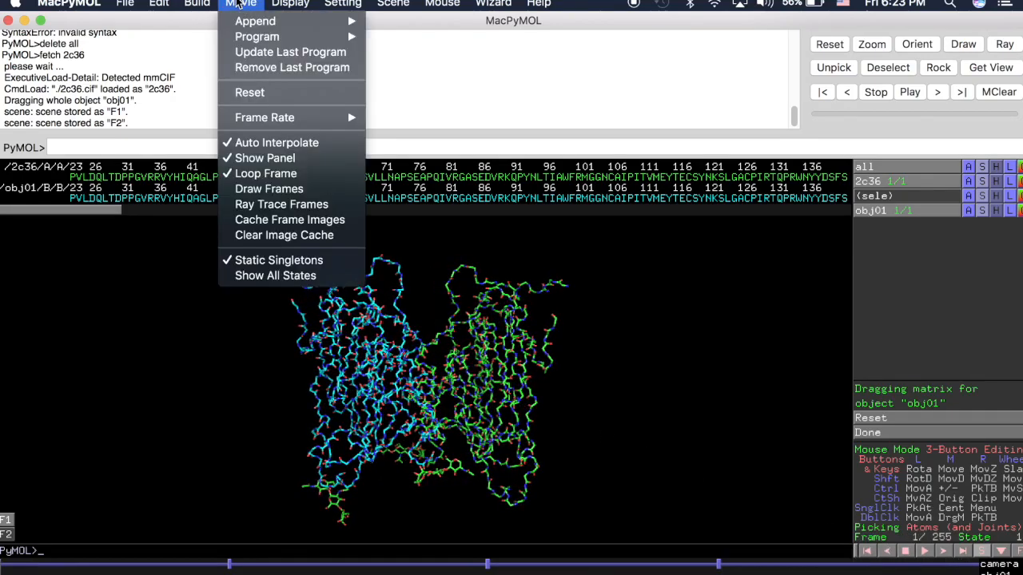
left_click(276, 91)
mouse_move(478, 424)
left_mouse_down()
mouse_move(452, 417)
mouse_move(476, 421)
left_mouse_up()
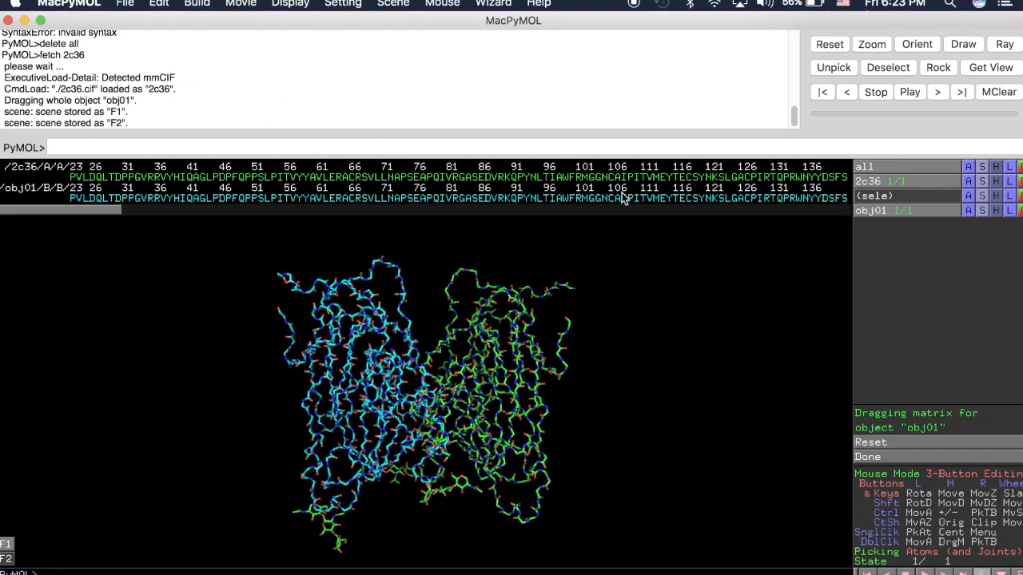